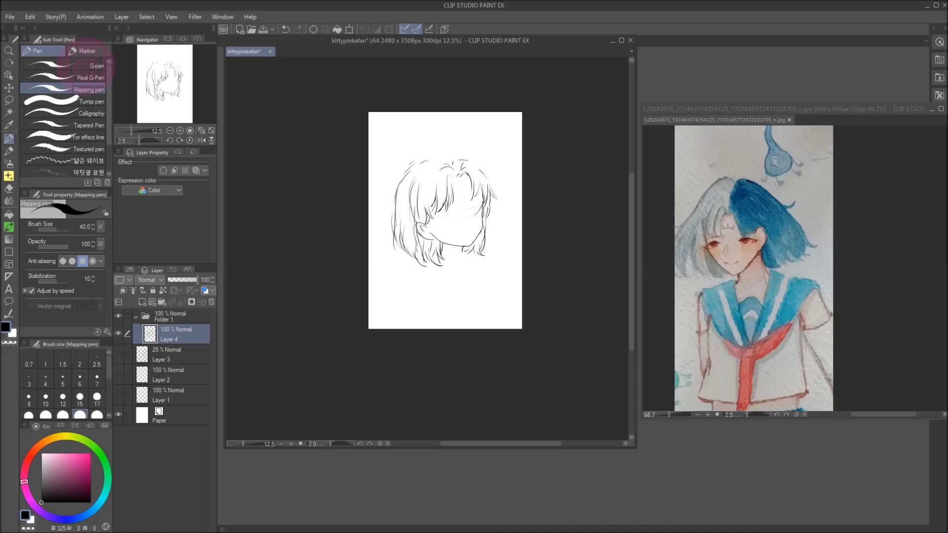
Sketch the outer hair outline, the sailor collar and the knotted neckerchief below the head
left_click_drag(401, 168, 397, 229)
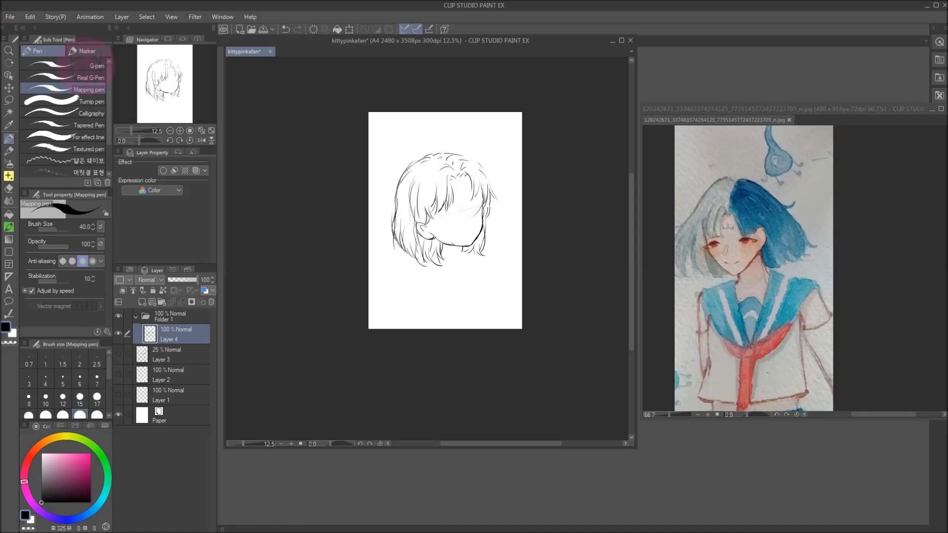
left_click_drag(487, 249, 470, 287)
left_click_drag(409, 268, 478, 300)
mouse_move(484, 269)
left_mouse_down()
mouse_move(489, 292)
mouse_move(469, 323)
left_mouse_up()
left_click_drag(486, 291, 492, 314)
left_click_drag(488, 254, 494, 274)
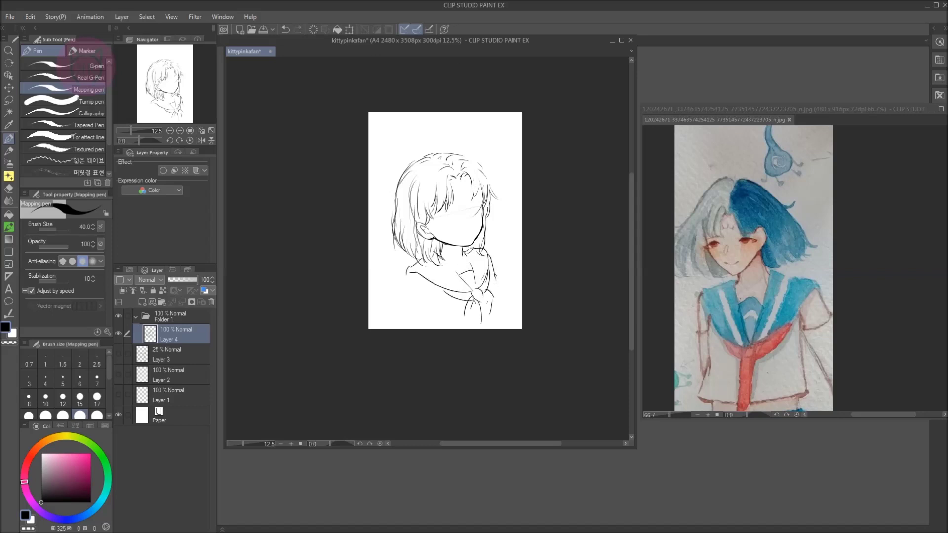
Sketch the shoulders, sleeves, arms and blouse folds around the collar, undoing the stray stroke
mouse_move(406, 273)
left_mouse_down()
mouse_move(426, 302)
mouse_move(401, 307)
left_mouse_up()
left_click_drag(412, 288, 433, 306)
left_click_drag(398, 294, 412, 305)
mouse_move(417, 300)
left_mouse_down()
mouse_move(431, 313)
mouse_move(443, 302)
left_mouse_up()
left_click_drag(490, 278, 496, 297)
left_click_drag(492, 288, 499, 328)
left_click_drag(489, 305, 482, 327)
left_click_drag(438, 257, 473, 289)
left_click_drag(445, 223, 462, 247)
key("ctrl+z")
left_click_drag(514, 300, 525, 351)
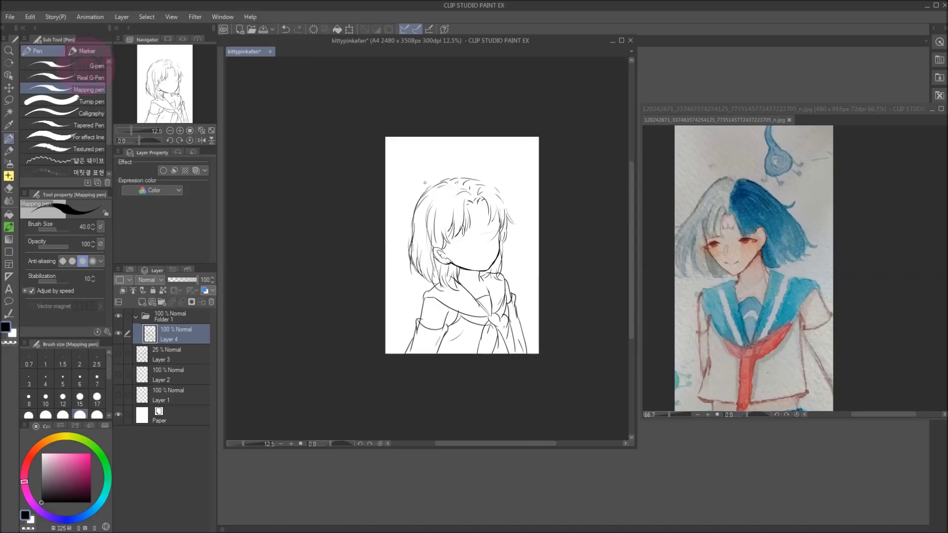
Sketch the facial features, with both eyes, eyebrows, nose and mouth
scroll(462, 245, "up", 2)
scroll(462, 245, "down", 2)
left_click_drag(479, 185, 491, 182)
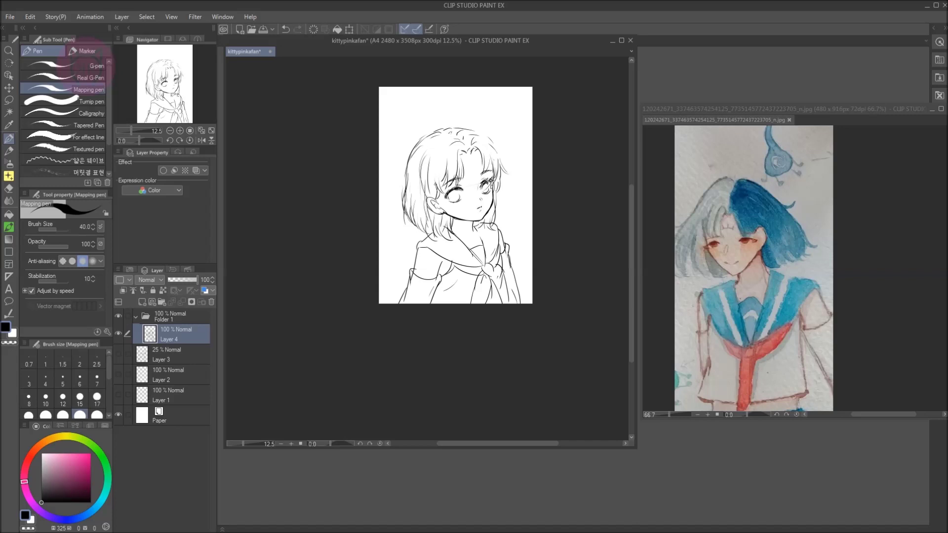
Lower the sketch layer's opacity to 18% and add a new raster layer above it
left_click_drag(196, 279, 173, 279)
scroll(454, 198, "up", 3)
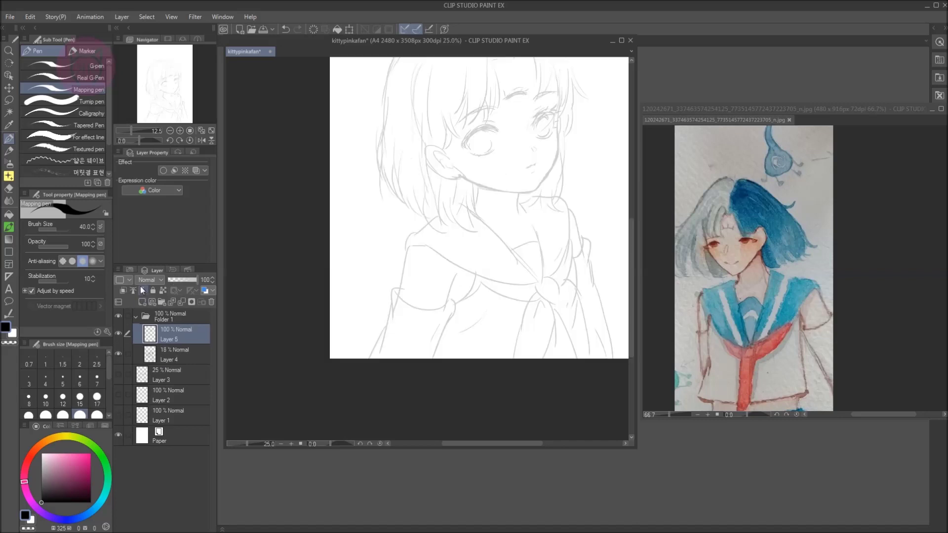
left_click(142, 302)
Ink the face outline from cheek to jaw and the ear with the Mapping pen at size 30
left_click(62, 414)
left_click_drag(511, 173, 509, 226)
key("asciicircum")
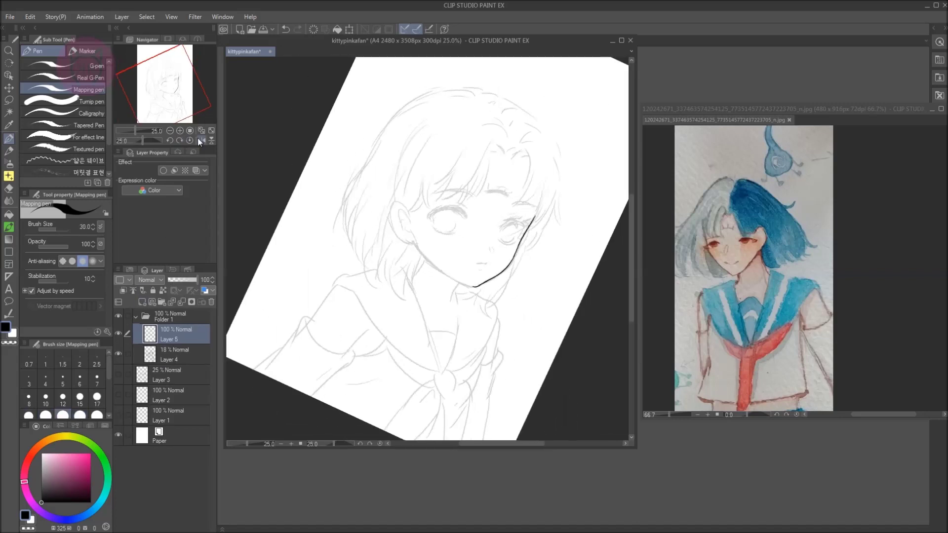
left_click_drag(455, 280, 397, 234)
key("at")
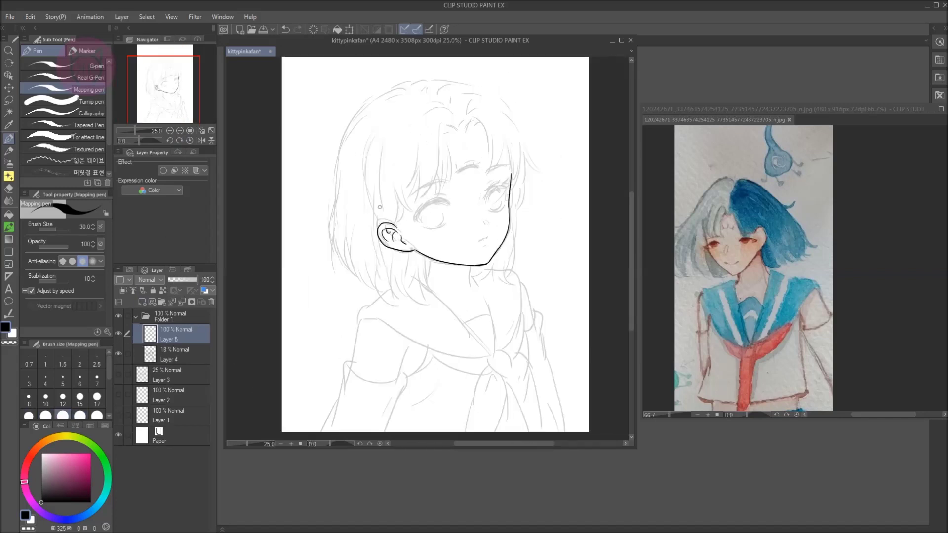
Add a new layer and ink the far eye with its lashes and eyebrow
key("ctrl+shift+n")
key("bracketright")
left_click_drag(486, 197, 501, 181)
key("bracketleft")
key("bracketleft")
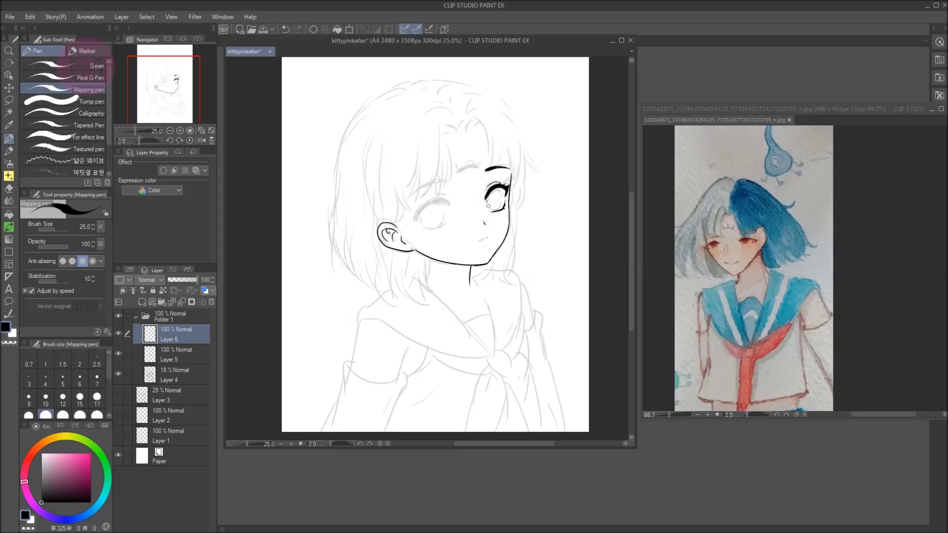
Ink the eye nearer the ear with its lashes, iris outline and eyebrow, checking the lines with the sketch layer hidden
left_click_drag(418, 213, 451, 204)
key("bracketright")
key("bracketright")
key("bracketleft")
key("bracketleft")
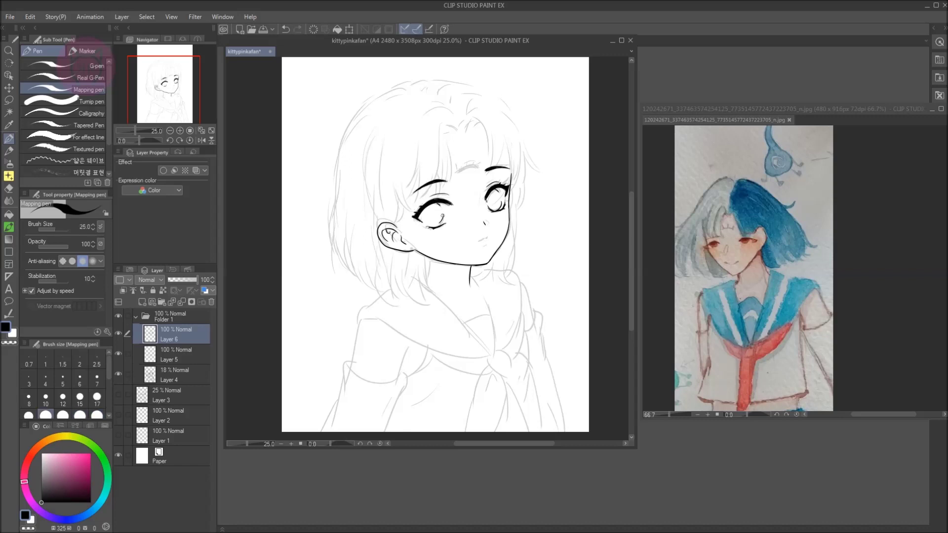
left_click(118, 374)
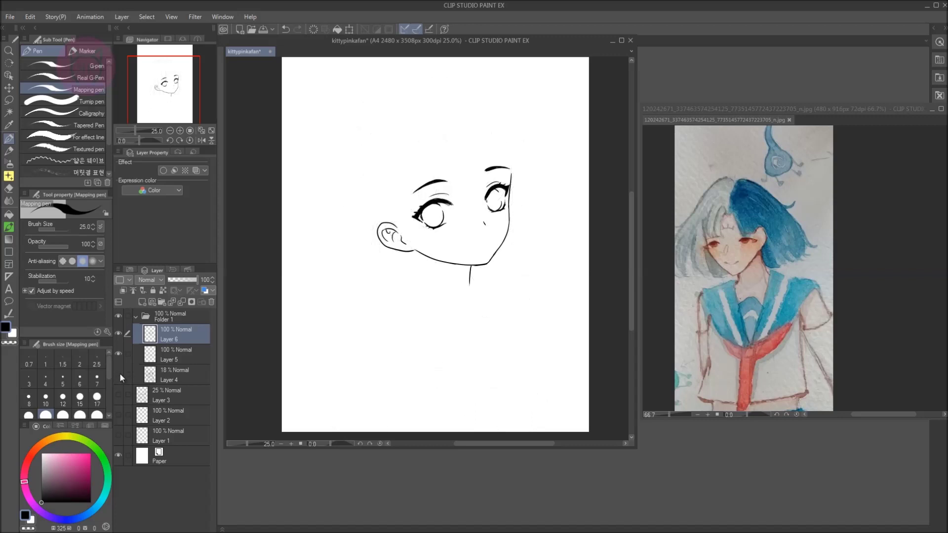
left_click(118, 374)
key("bracketleft")
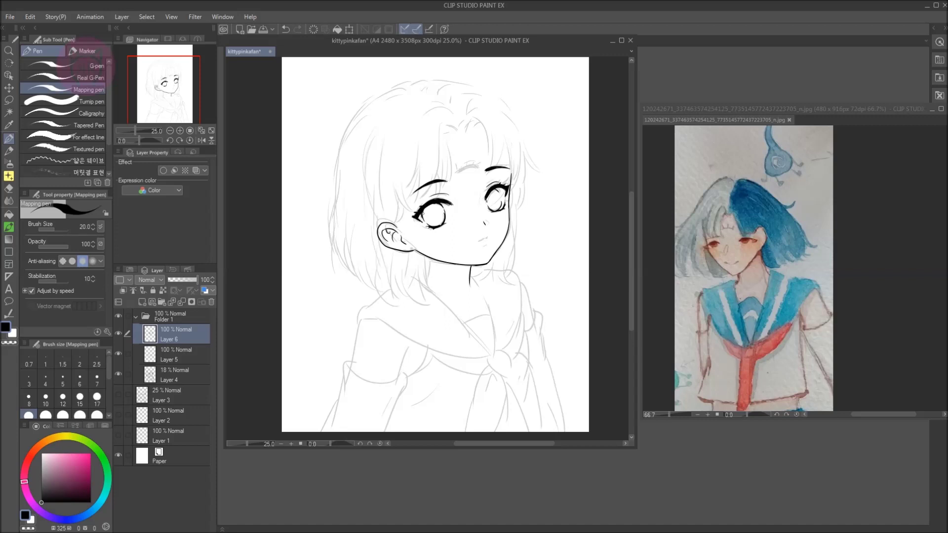
left_click(118, 373)
left_click(118, 374)
Add a new layer and ink the bangs and the strands around the ear with pen size 25
left_click(142, 302)
key("bracketright")
left_click_drag(455, 124, 449, 184)
mouse_move(443, 140)
left_mouse_down()
mouse_move(438, 195)
mouse_move(413, 207)
left_mouse_up()
mouse_move(420, 163)
left_mouse_down()
mouse_move(413, 206)
mouse_move(403, 204)
left_mouse_up()
left_click_drag(416, 197, 389, 225)
mouse_move(398, 212)
left_mouse_down()
mouse_move(381, 144)
mouse_move(381, 225)
left_mouse_up()
left_click_drag(391, 245, 376, 291)
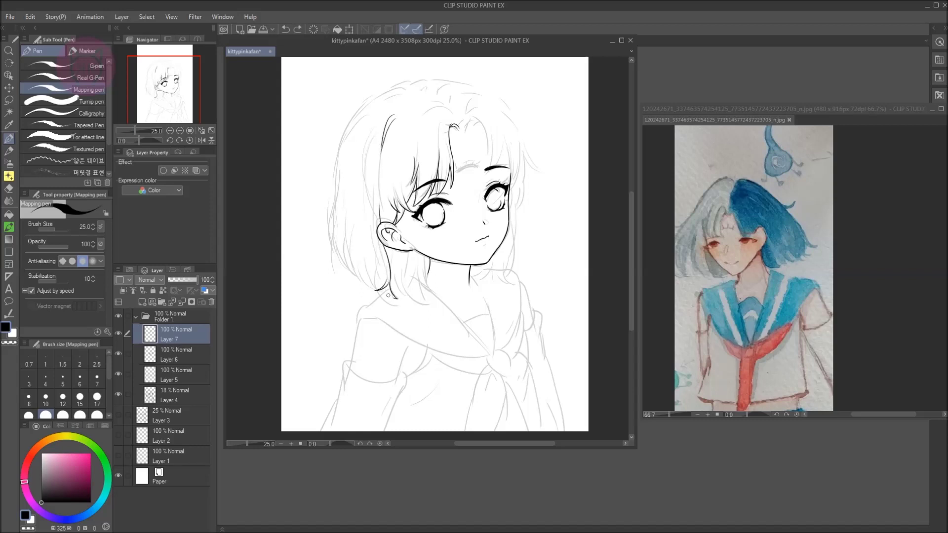
Ink the lower hair tips on the ear side and the long strands along the back of the head
left_click_drag(356, 272, 365, 282)
left_click_drag(435, 262, 400, 302)
left_click_drag(406, 264, 401, 296)
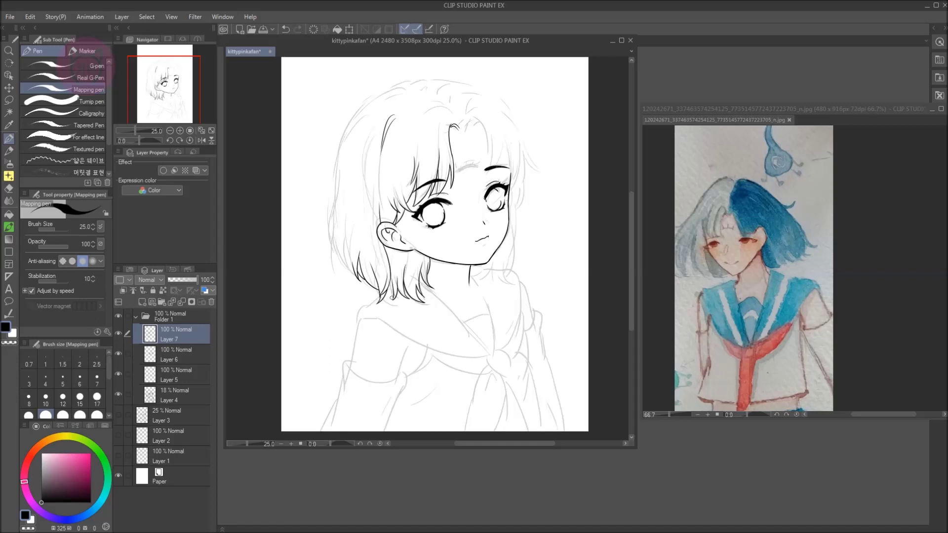
key("ctrl+z")
left_click_drag(345, 266, 334, 232)
left_click_drag(347, 132, 337, 195)
left_click_drag(366, 167, 356, 228)
left_click_drag(370, 208, 364, 255)
left_click_drag(350, 166, 341, 235)
left_click_drag(351, 188, 332, 235)
Ink the crown, the far-side bangs and the strands beside the neck, checking the hair with the sketch layer hidden
mouse_move(442, 110)
left_mouse_down()
mouse_move(411, 131)
mouse_move(328, 131)
mouse_move(316, 149)
left_mouse_up()
mouse_move(431, 149)
left_mouse_down()
mouse_move(457, 170)
mouse_move(468, 210)
left_mouse_up()
left_click_drag(474, 171, 466, 207)
left_click_drag(494, 179, 475, 307)
left_click_drag(464, 292, 442, 317)
left_click_drag(444, 294, 441, 306)
left_click(119, 394)
left_click(119, 394)
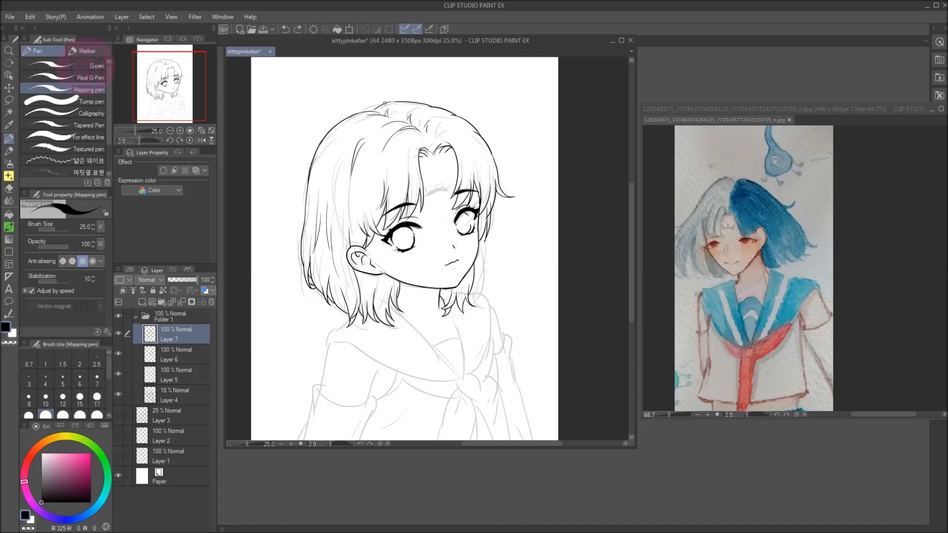
left_click(118, 394)
left_click(119, 394)
Add a new layer and ink the neckerchief, the collar's neckline and the chest panel
scroll(405, 247, "down", 2)
key("ctrl+shift+n")
mouse_move(448, 261)
left_mouse_down()
mouse_move(477, 343)
mouse_move(454, 341)
mouse_move(468, 354)
mouse_move(463, 402)
left_mouse_up()
key("ctrl+z")
left_click_drag(464, 346, 458, 380)
left_click_drag(472, 330, 496, 404)
left_click_drag(479, 343, 480, 365)
left_click_drag(470, 243, 474, 324)
left_click_drag(389, 255, 459, 325)
left_click_drag(435, 295, 460, 288)
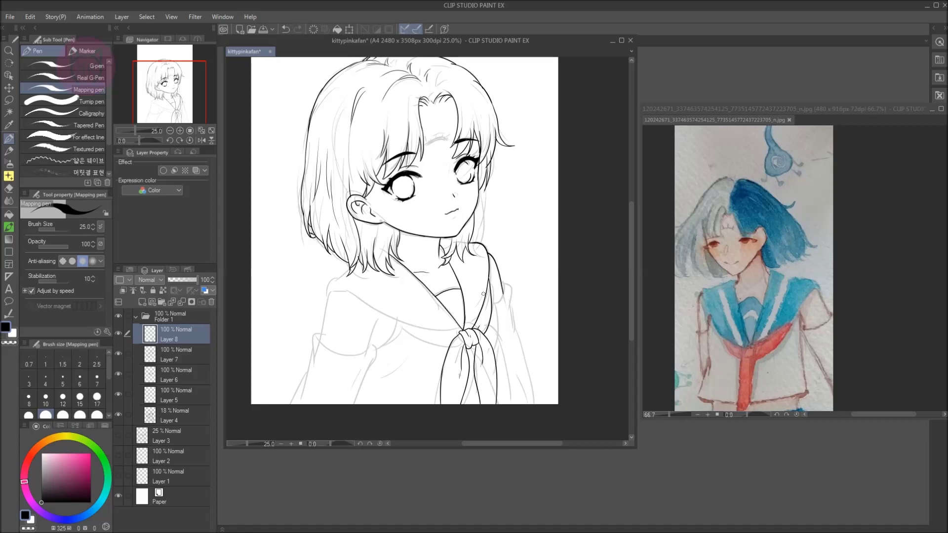
Ink the collar's lower edge, the off-shoulder sleeves, the arms and the sides of the blouse
key("minus")
mouse_move(435, 340)
left_mouse_down()
mouse_move(322, 263)
mouse_move(314, 336)
left_mouse_up()
key("asciicircum")
left_click_drag(372, 348, 354, 404)
left_click_drag(315, 340, 306, 391)
left_click_drag(491, 295, 496, 354)
left_click_drag(492, 284, 538, 402)
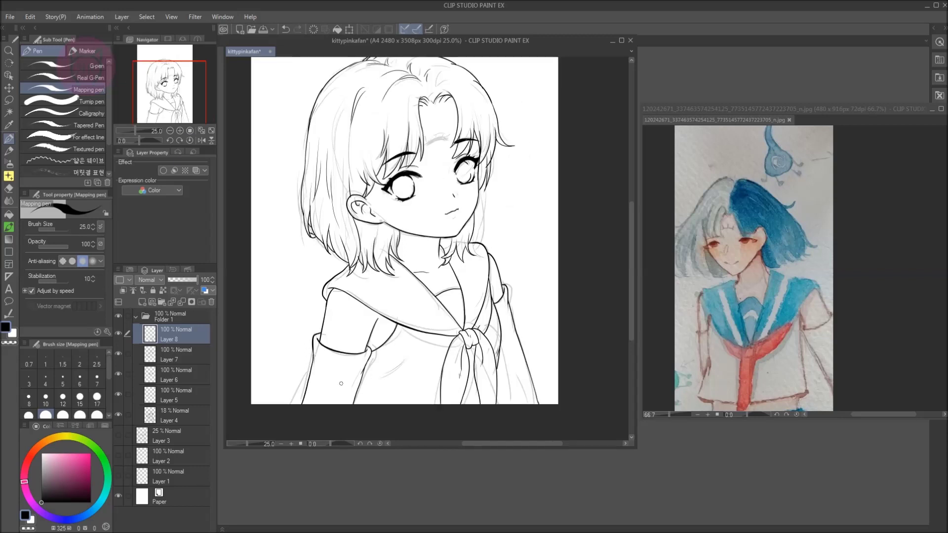
Scale the whole line art folder up to 130% and reposition it to fill the page
key("ctrl+minus")
left_click(169, 317)
key("ctrl+t")
left_click_drag(348, 145, 335, 123)
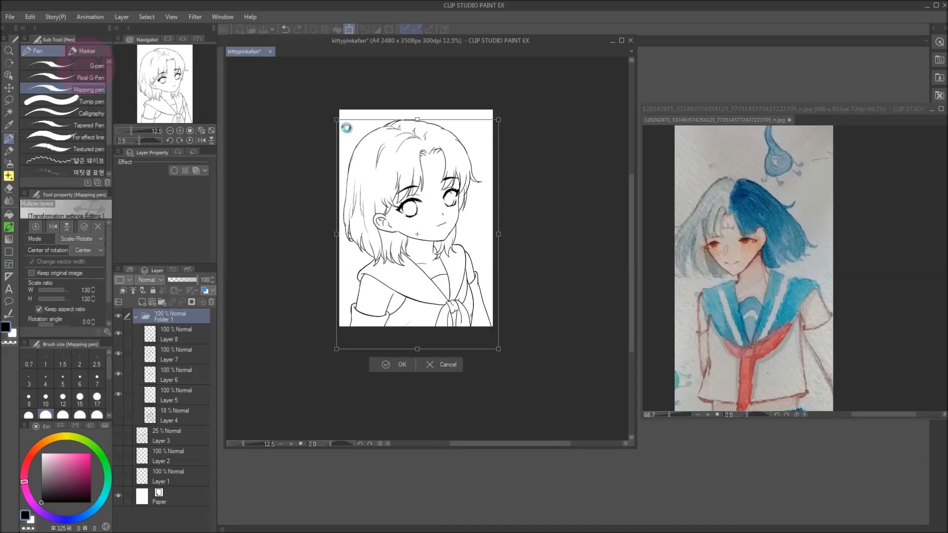
key("Return")
Select the eye line layer with pen size 40 and check the drawing in a horizontally flipped view
left_click(163, 375)
left_click(79, 415)
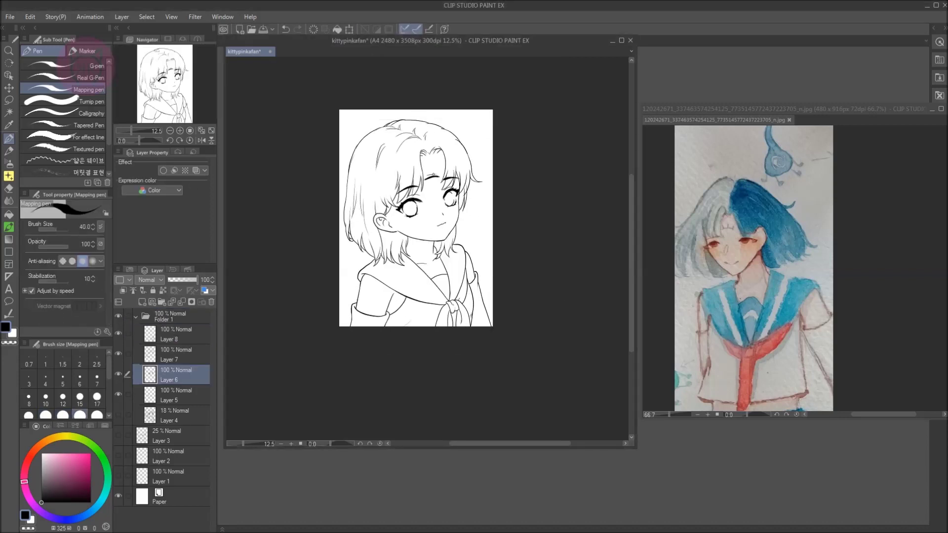
left_click(202, 138)
left_click(202, 138)
left_click(203, 138)
left_click(202, 139)
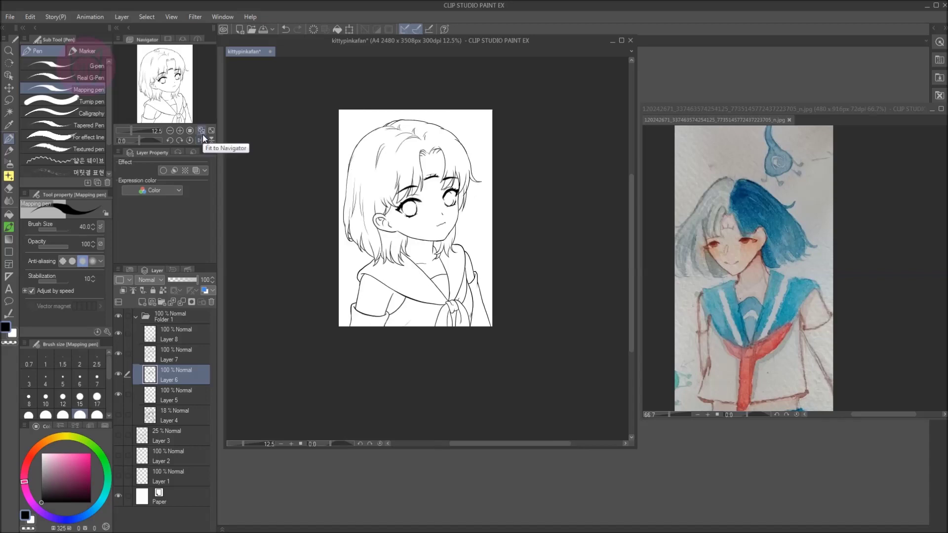
Enlarge the canvas window and fill a new layer beneath the line art with mid grey
left_click_drag(636, 447, 685, 515)
key("ctrl+minus")
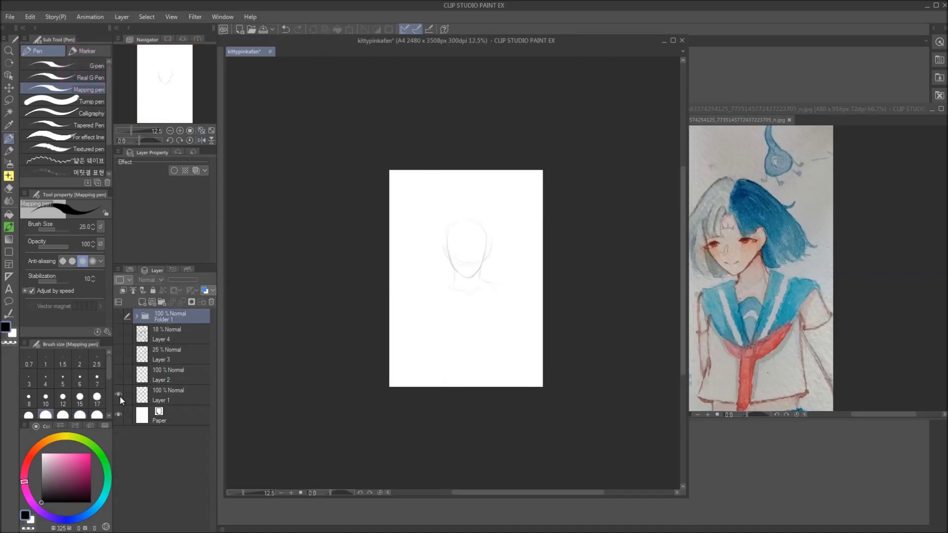
left_click(37, 471)
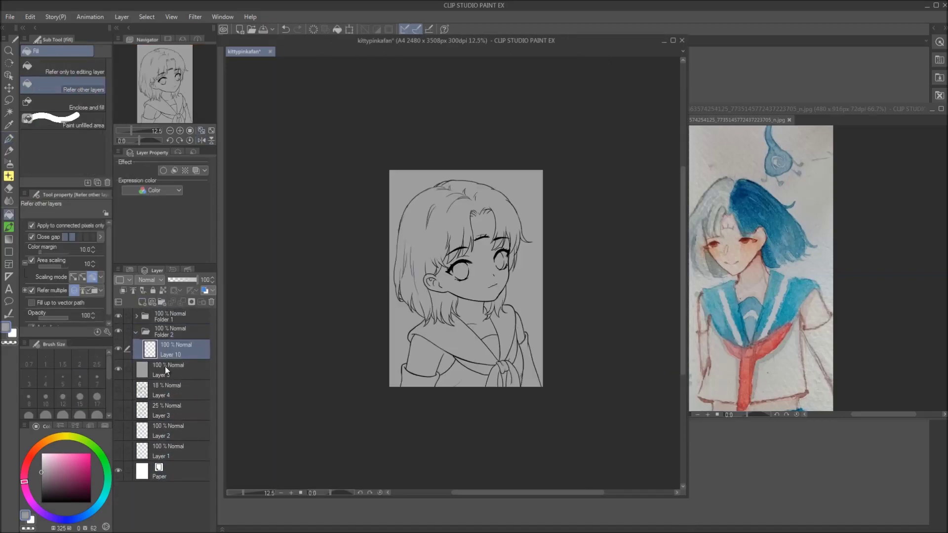
Fill the face, ear, neck and shoulders with a pale peach skin tone on the new color layer
left_click(38, 443)
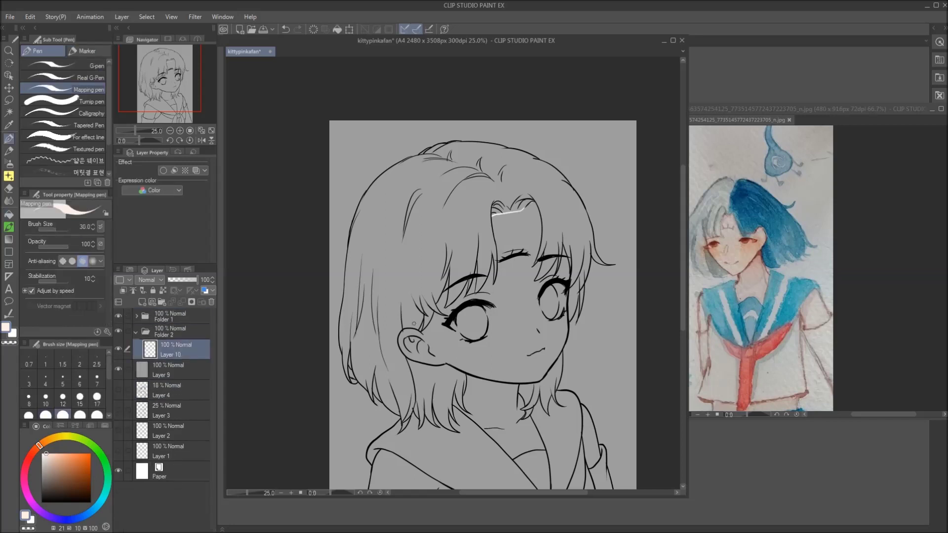
key("g")
left_click(436, 310)
left_click(494, 402)
scroll(493, 296, "down", 3)
left_click(395, 390)
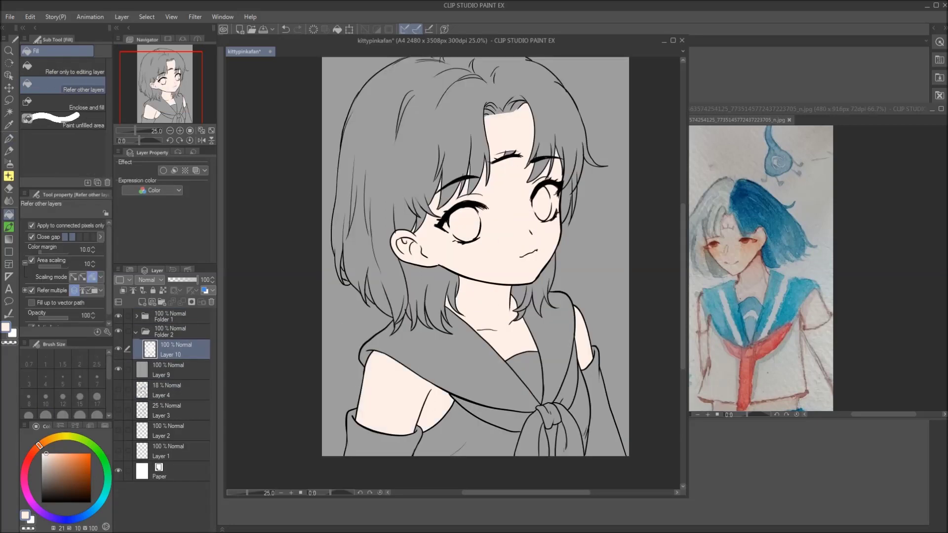
Hide the line art folder and patch the gaps in the skin fill around the eyes
key("p")
left_click(29, 415)
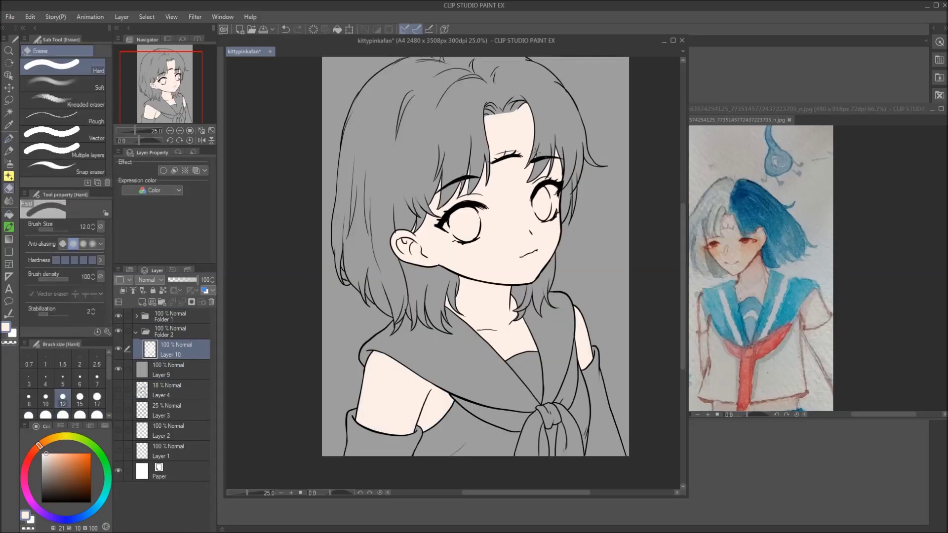
left_click(118, 316)
mouse_move(556, 181)
left_mouse_down()
mouse_move(536, 200)
mouse_move(457, 210)
mouse_move(440, 228)
left_mouse_up()
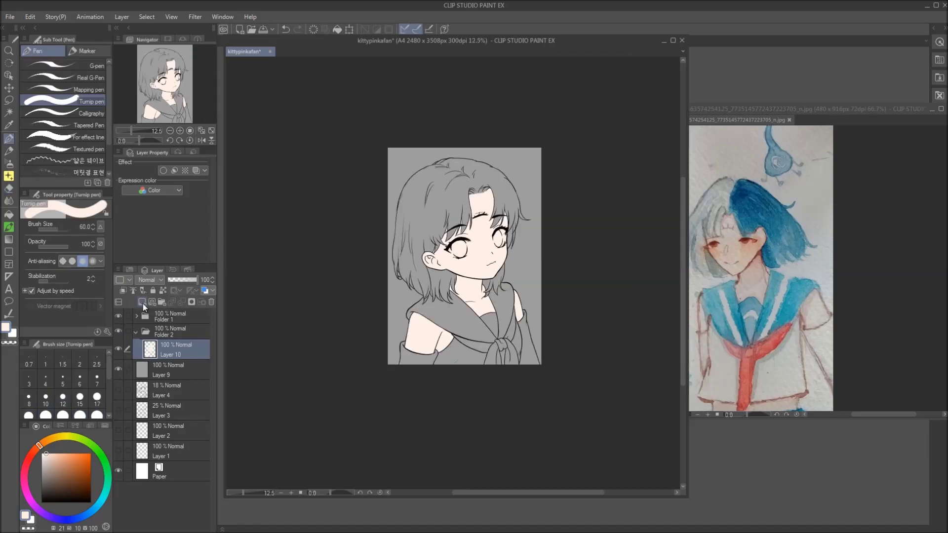
Fill all the hair sections with light blue on a new layer
key("i")
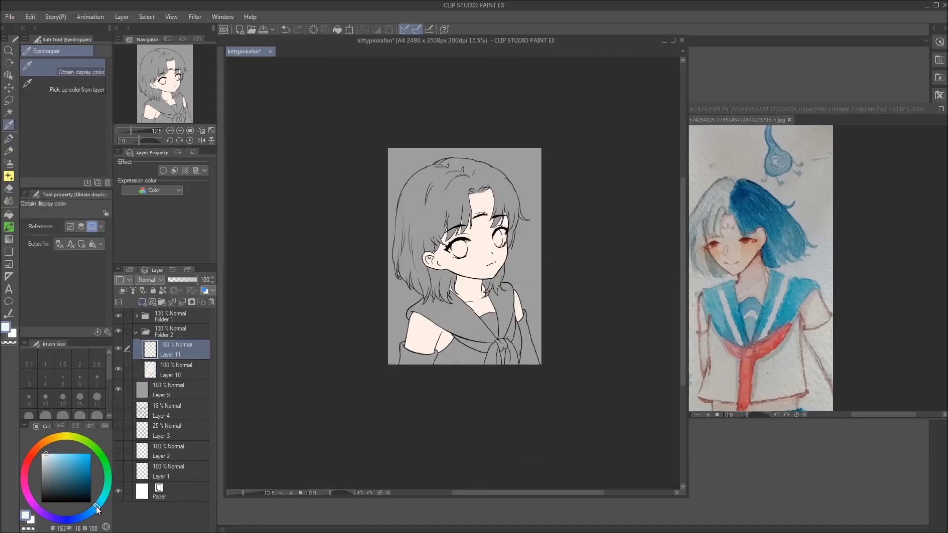
key("g")
left_click(425, 198)
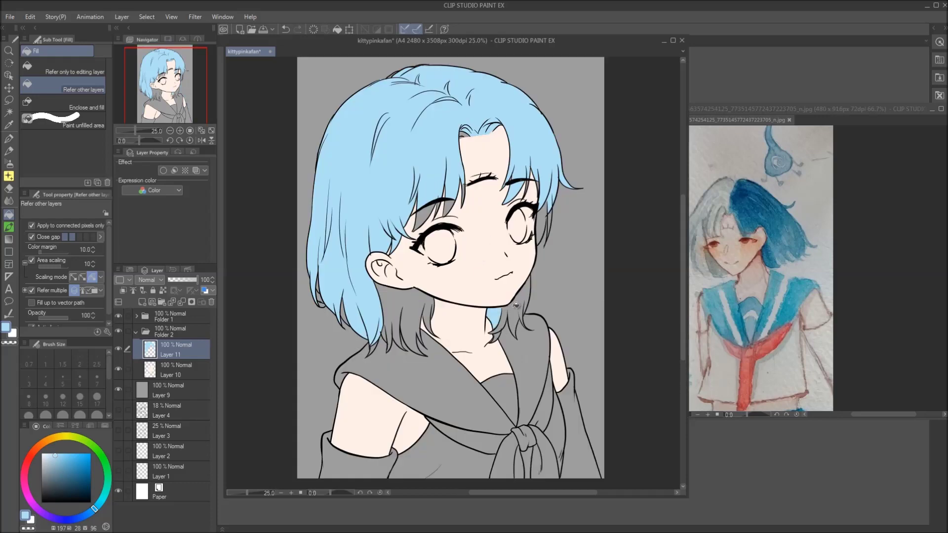
scroll(478, 238, "up", 2)
Patch the remaining gaps in the light blue hair with the Turnip pen while the line art is hidden
key("p")
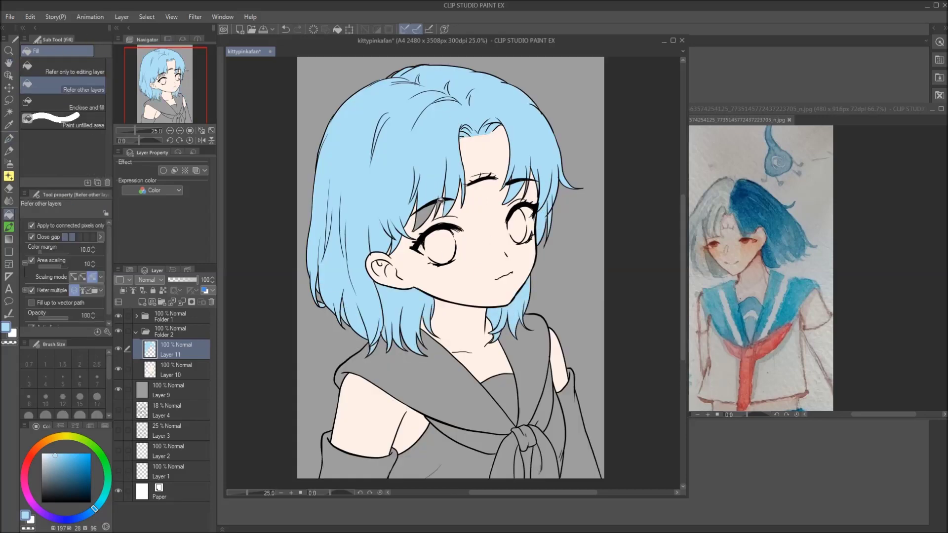
key("bracketleft")
key("bracketleft")
key("bracketleft")
key("bracketleft")
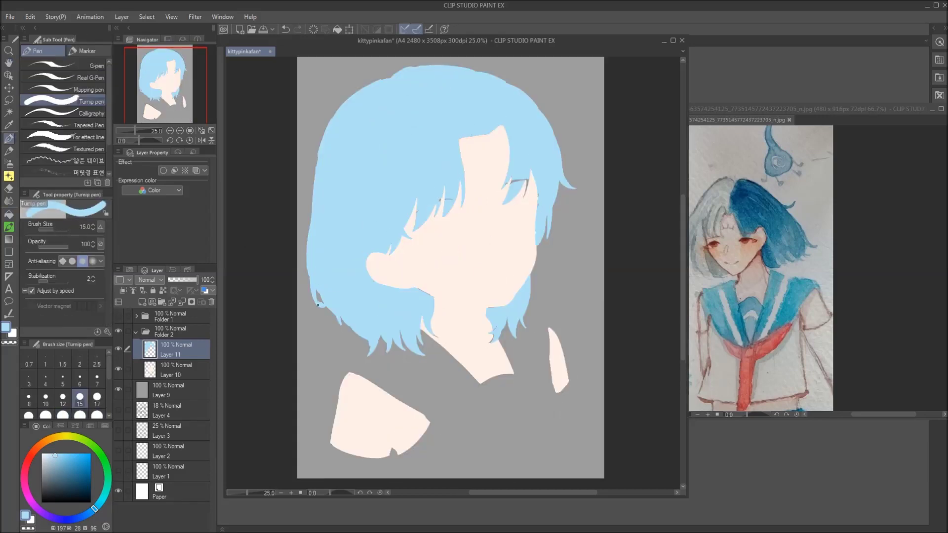
key("bracketleft")
key("bracketleft")
key("bracketleft")
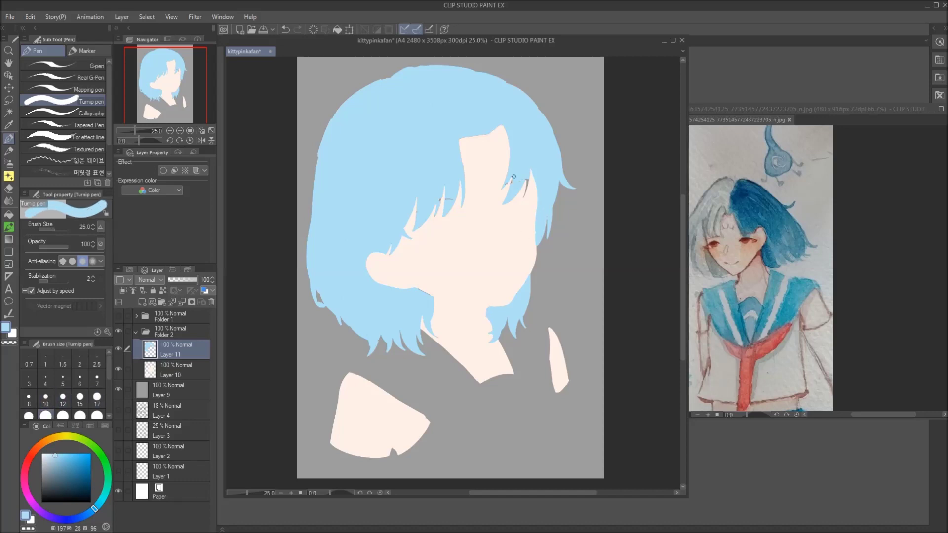
key("bracketright")
key("bracketright")
key("bracketright")
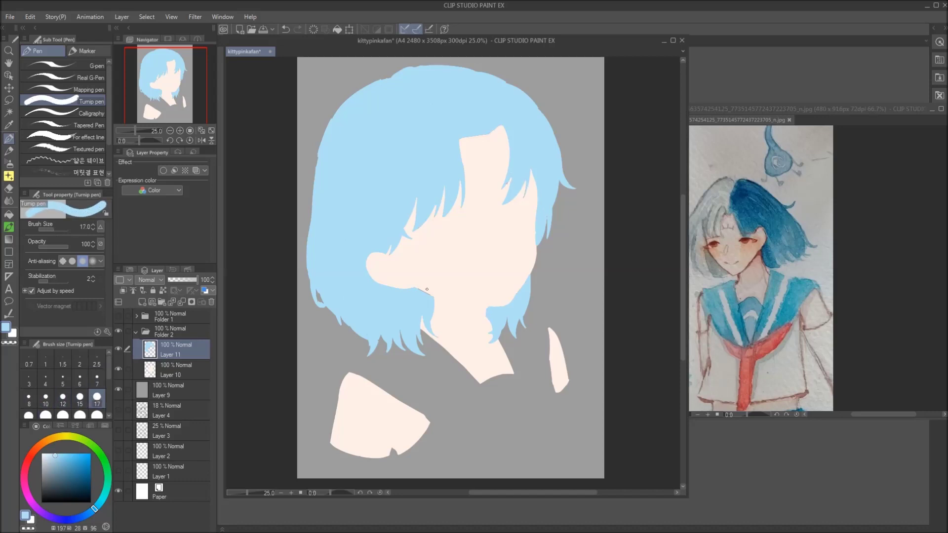
Fill the blouse and sleeves with white on a new layer above the hair color
left_click(164, 369)
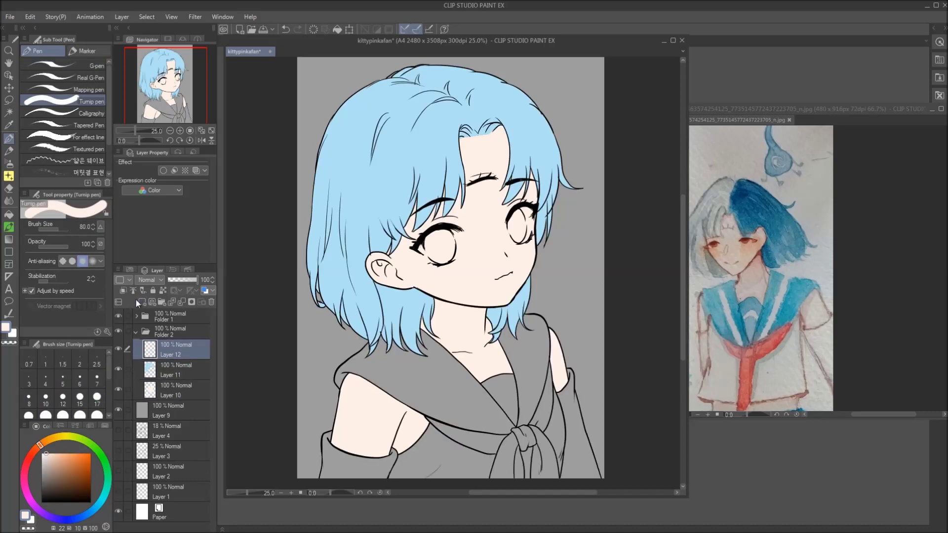
key("g")
left_click(442, 452)
Fill the knotted neckerchief with red on a new layer
left_click(34, 450)
left_click(523, 444)
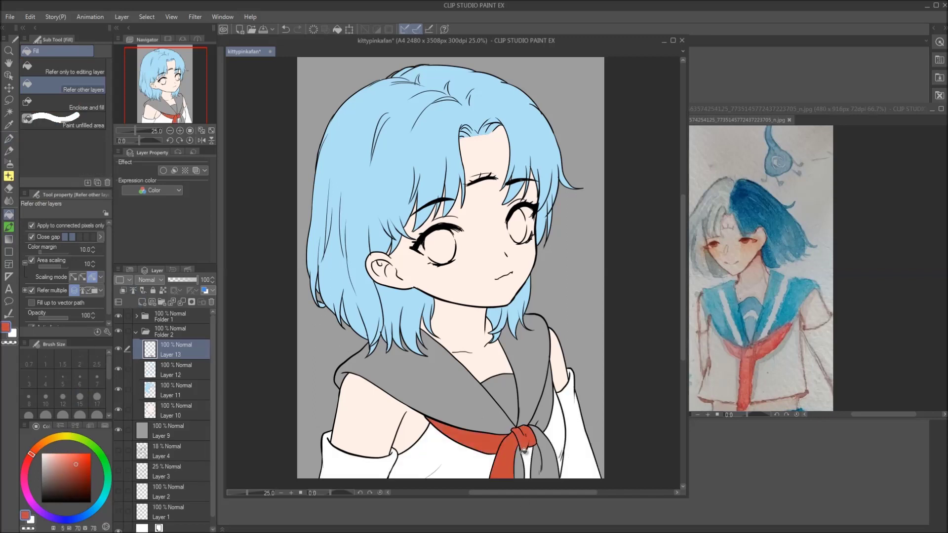
left_click(543, 405)
Add another layer and fill the sailor collar with light aqua
left_click(142, 303)
left_click(57, 459)
left_click(345, 335)
key("ctrl+minus")
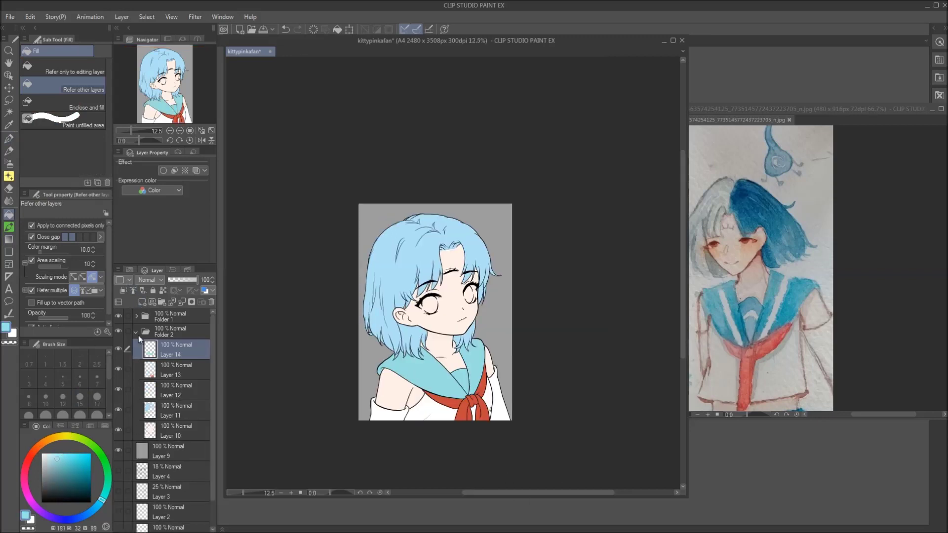
Shade the cheeks, forehead, eyes and shoulder on the skin layer with a salmon pink Soft airbrush at size 300
left_click(170, 432)
key("b")
mouse_move(429, 309)
left_mouse_down()
mouse_move(469, 297)
mouse_move(427, 311)
left_mouse_up()
left_click_drag(405, 265, 483, 343)
left_click_drag(385, 368, 470, 299)
scroll(469, 295, "up", 2)
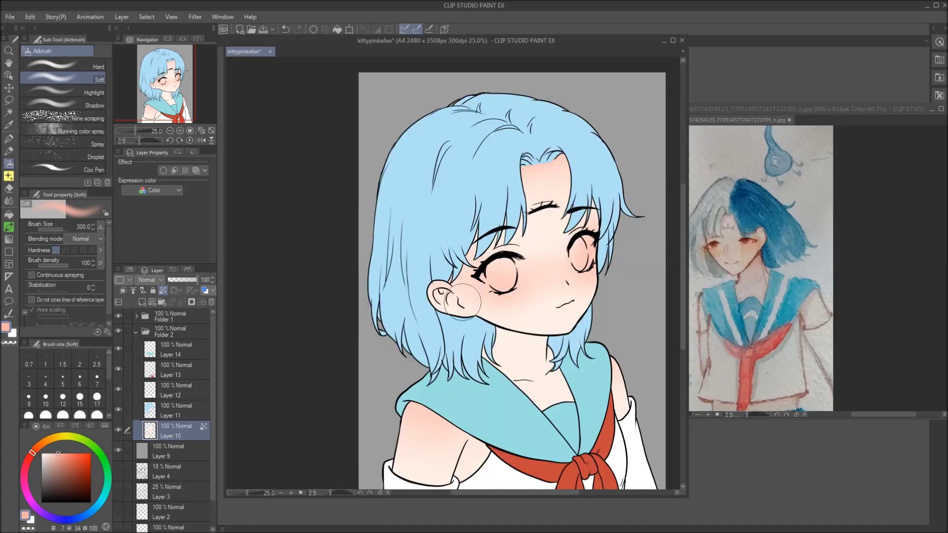
Tint the lips with a light salmon pink using the Soft airbrush on the skin layer
scroll(479, 260, "down", 2)
left_click(29, 413)
scroll(482, 248, "up", 1)
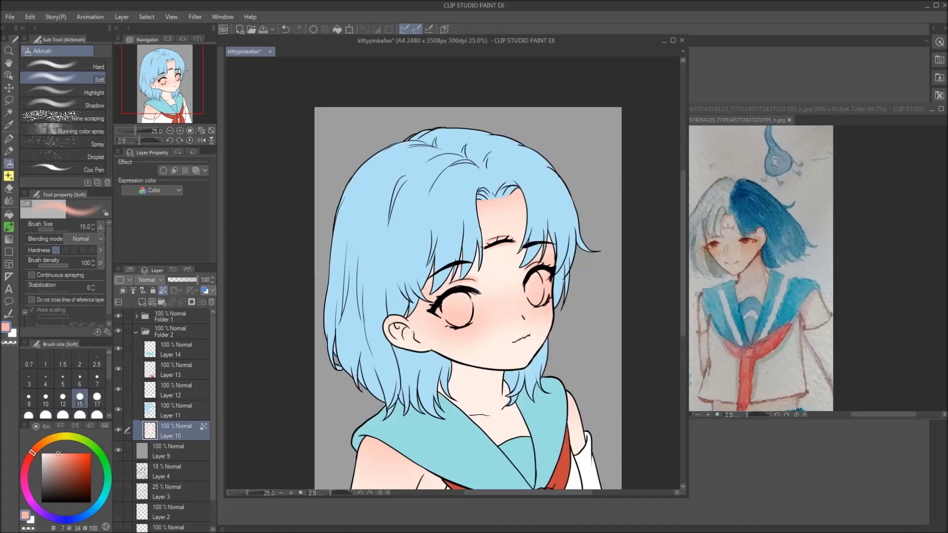
left_click(97, 415)
left_click(524, 341, "alt")
left_click(514, 342, "alt")
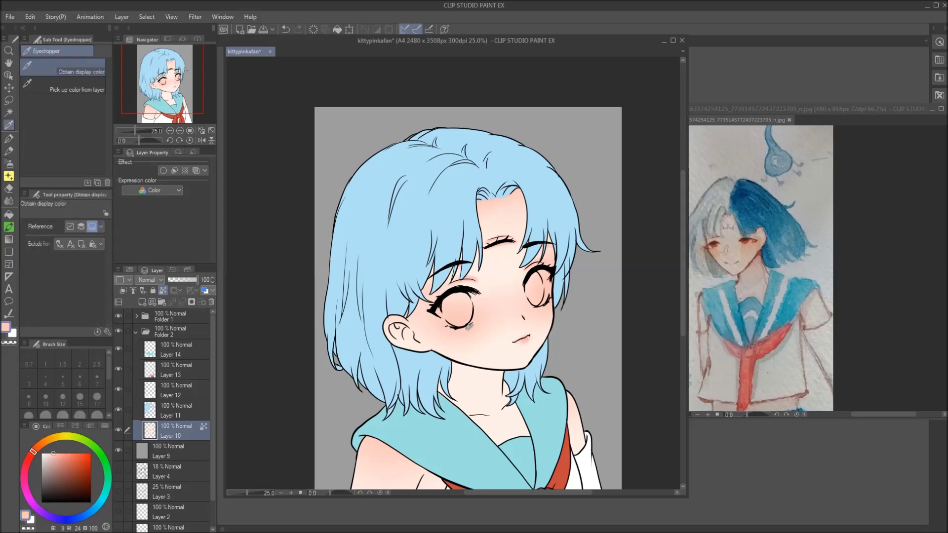
Shade the inner ear and the neck below the chin in salmon pink with the Hard airbrush at size 20
left_click(64, 66)
mouse_move(521, 288)
left_mouse_down()
mouse_move(382, 369)
mouse_move(517, 274)
left_mouse_up()
key("bracketleft")
key("bracketleft")
key("bracketleft")
key("bracketright")
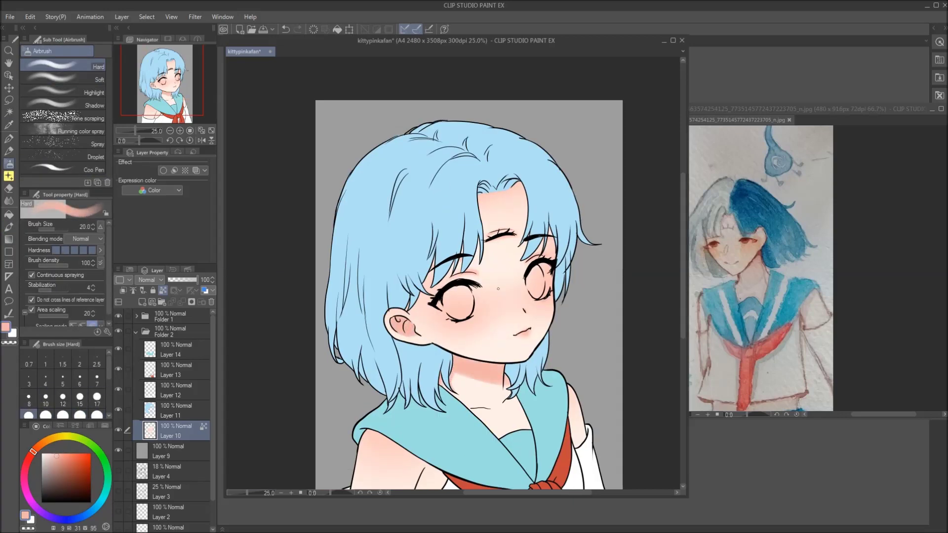
Shade the collarbones and the chest along the collar with the Hard airbrush at size 60
key("bracketright")
key("bracketright")
left_click_drag(573, 330, 560, 286)
key("bracketleft")
key("bracketleft")
key("bracketleft")
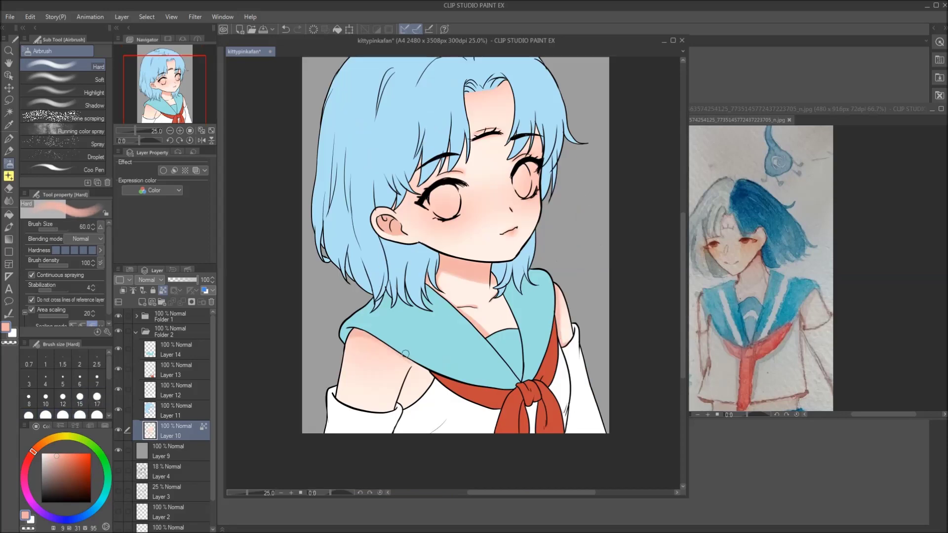
Shade the shoulder and underarm below the collar with the Hard airbrush, enlarging it to size 400
key("bracketright")
key("bracketright")
key("bracketright")
key("bracketright")
key("bracketright")
key("bracketright")
key("bracketright")
key("bracketright")
key("bracketright")
key("bracketright")
key("bracketright")
key("bracketright")
left_click_drag(407, 368, 407, 381)
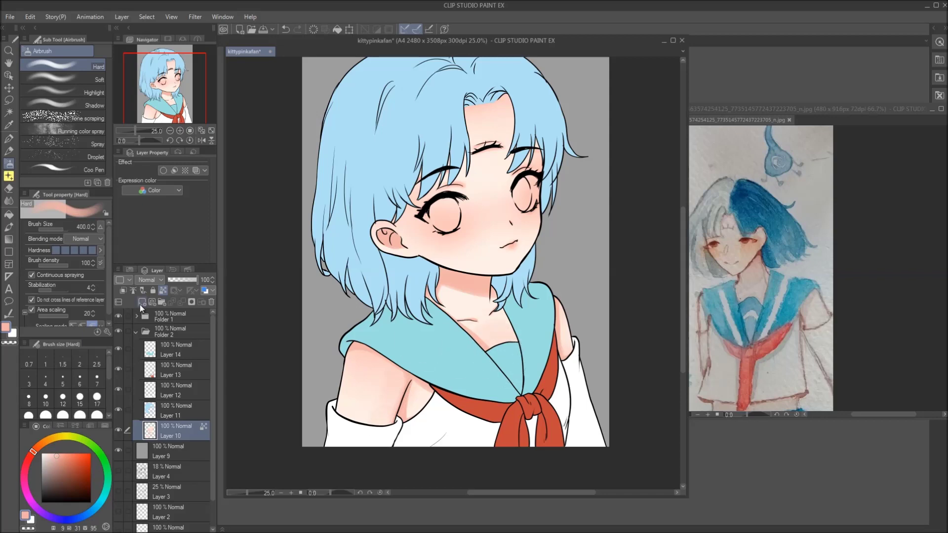
Add two layers above the skin, clip the lower one, and paint pink shading on the face with the Mapping pen at size 60
key("ctrl+shift+n")
key("ctrl+shift+n")
key("p")
left_click(50, 89)
left_click_drag(425, 239, 438, 275)
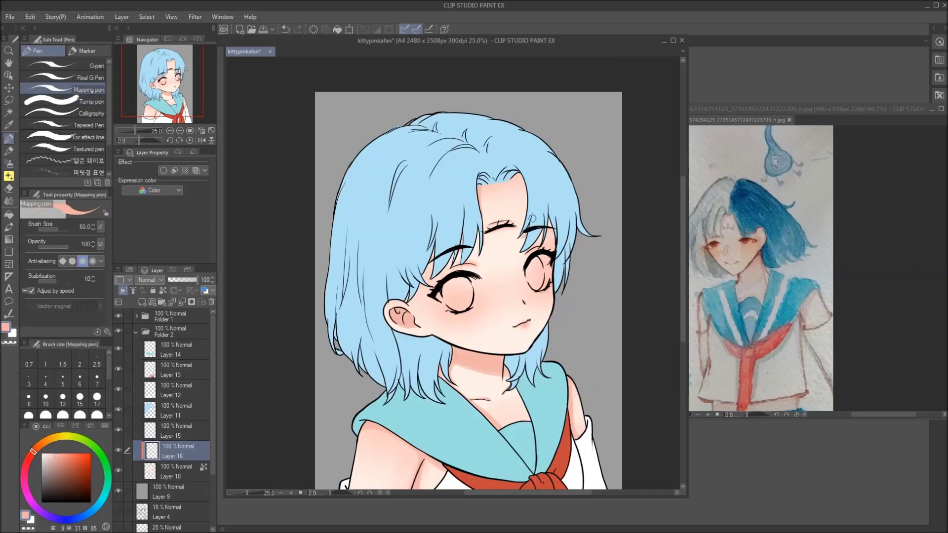
key("bracketright")
key("bracketright")
key("bracketright")
key("bracketright")
scroll(544, 316, "down", 1)
Paint the eyes white on Layer 15 and shade their upper parts gray with the Hard airbrush at size 120
left_click(176, 431)
key("b")
key("x")
mouse_move(442, 180)
left_mouse_down()
mouse_move(471, 195)
mouse_move(462, 197)
left_mouse_up()
mouse_move(543, 148)
left_mouse_down()
mouse_move(544, 170)
mouse_move(547, 151)
left_mouse_up()
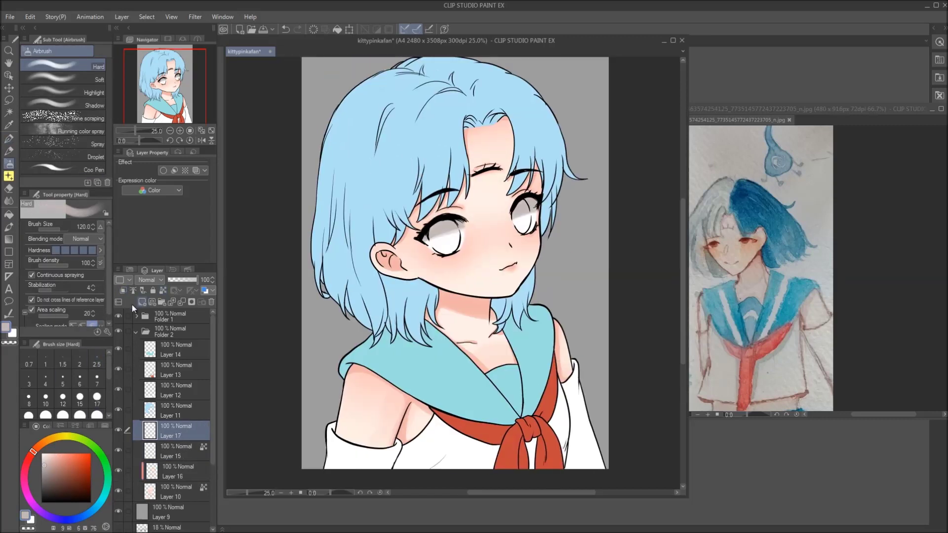
Fill both irises dark brown on a new layer, then darken their tops and pupils with black Soft and Hard airbrushes
key("p")
mouse_move(449, 224)
left_mouse_down()
mouse_move(437, 252)
mouse_move(432, 244)
left_mouse_up()
mouse_move(521, 203)
left_mouse_down()
mouse_move(526, 230)
mouse_move(538, 215)
left_mouse_up()
key("b")
left_click(62, 79)
mouse_move(435, 222)
left_mouse_down()
mouse_move(454, 237)
mouse_move(452, 215)
left_mouse_up()
left_click(62, 66)
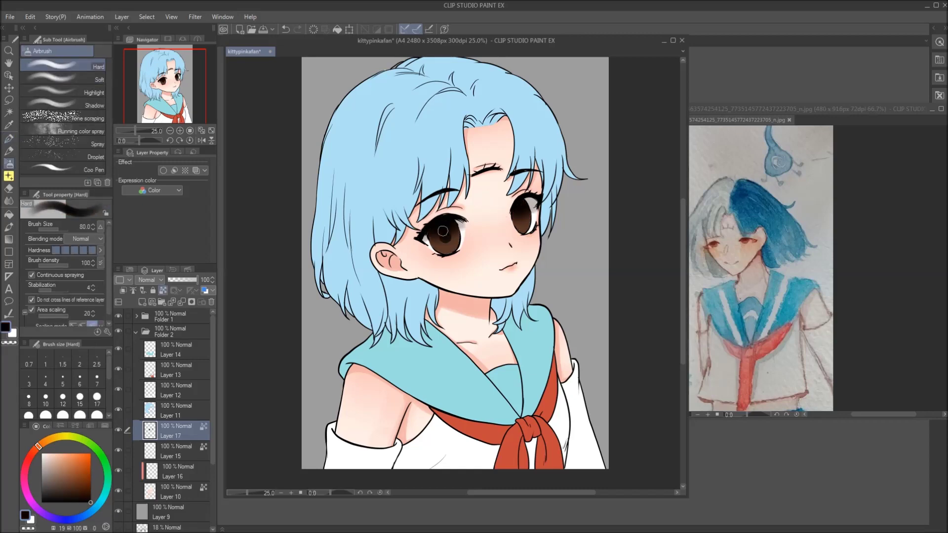
key("bracketright")
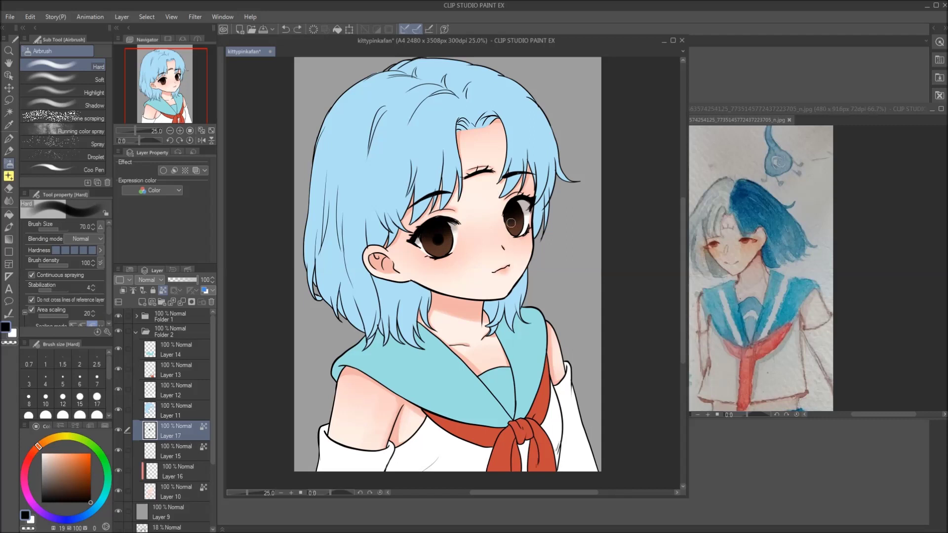
Add orange light to both lower irises with the Hard airbrush, then pick a near-black brown for details at size 10
left_click(75, 452)
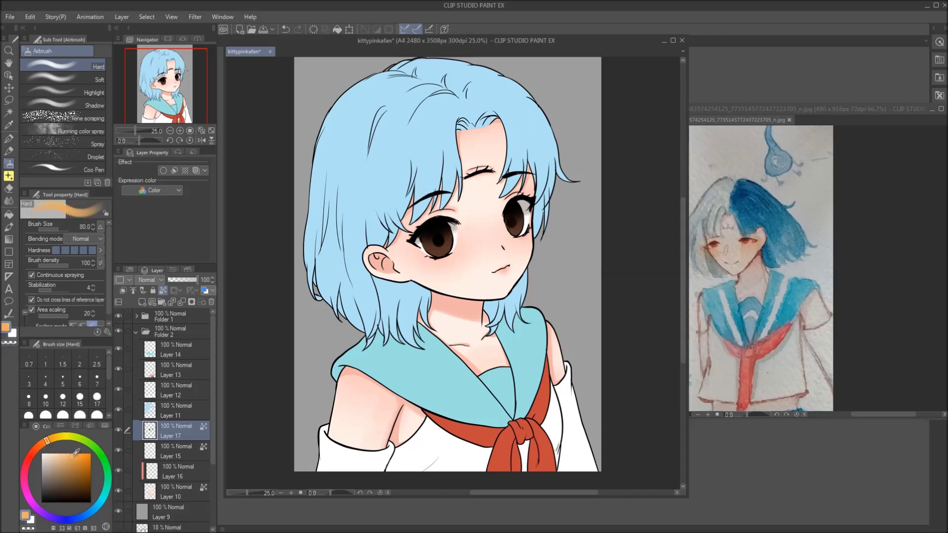
left_click_drag(445, 245, 431, 249)
left_click_drag(515, 223, 518, 230)
left_click(437, 239, "alt")
key("bracketleft")
key("bracketleft")
key("bracketleft")
key("bracketleft")
key("bracketleft")
key("bracketleft")
key("bracketleft")
key("bracketleft")
key("bracketleft")
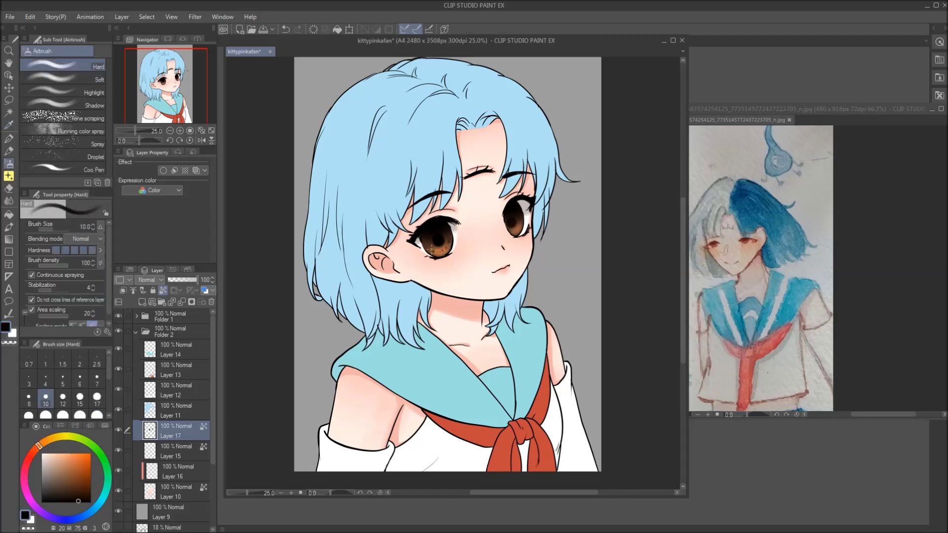
Add a clipped Add (Glow) layer above the irises and stamp light orange glitter on both lower irises with a decoration brush
left_click(143, 305)
left_click(9, 176)
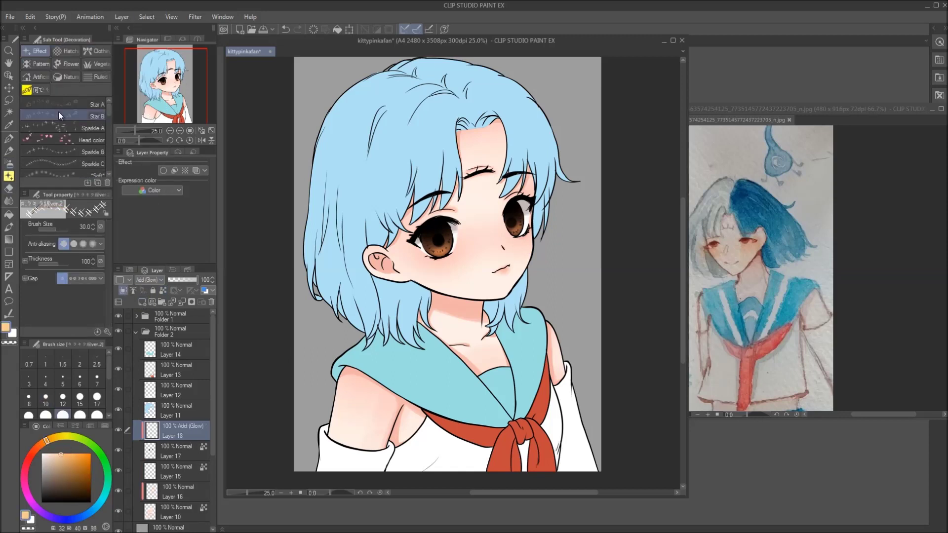
left_click(77, 141)
left_click(52, 439)
key("bracketleft")
left_click(437, 247)
left_click(511, 225)
Scatter Prism particle specks in the irises and add a star sparkle to each with the Sparkle C brush
scroll(99, 144, "down", 2)
left_click(74, 139)
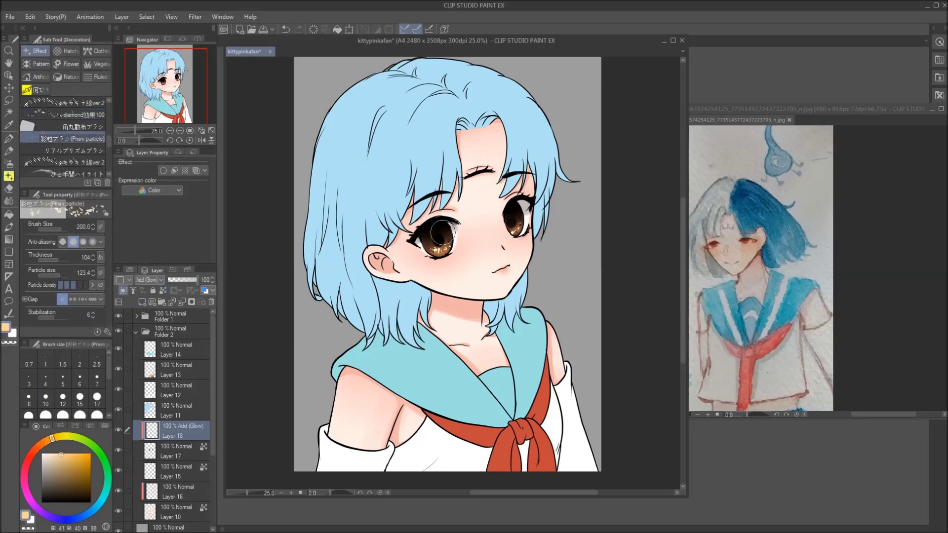
scroll(74, 138, "down", 3)
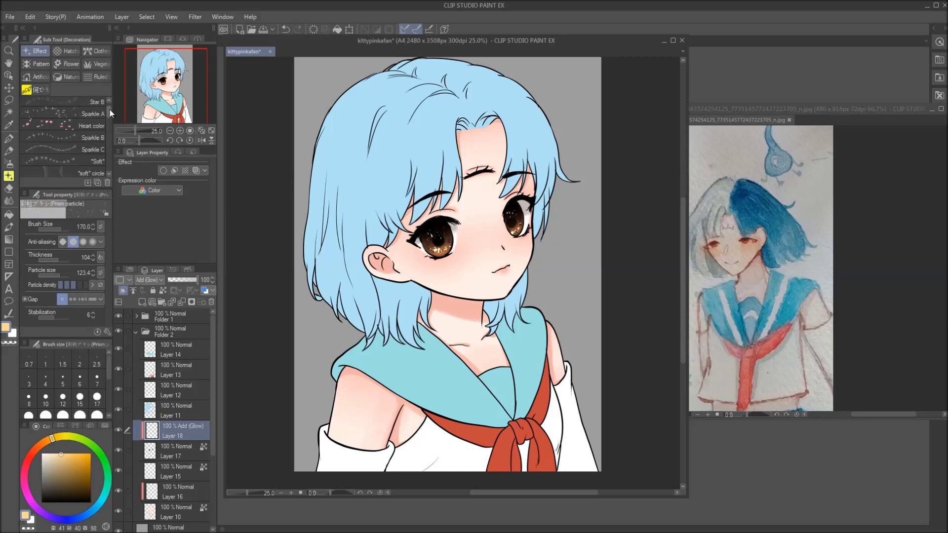
left_click(74, 152)
Warm the irises with orange-red on Layer 17 and draw white heart highlights on a new top layer with the Turnip pen
left_click(172, 451)
key("ctrl+u")
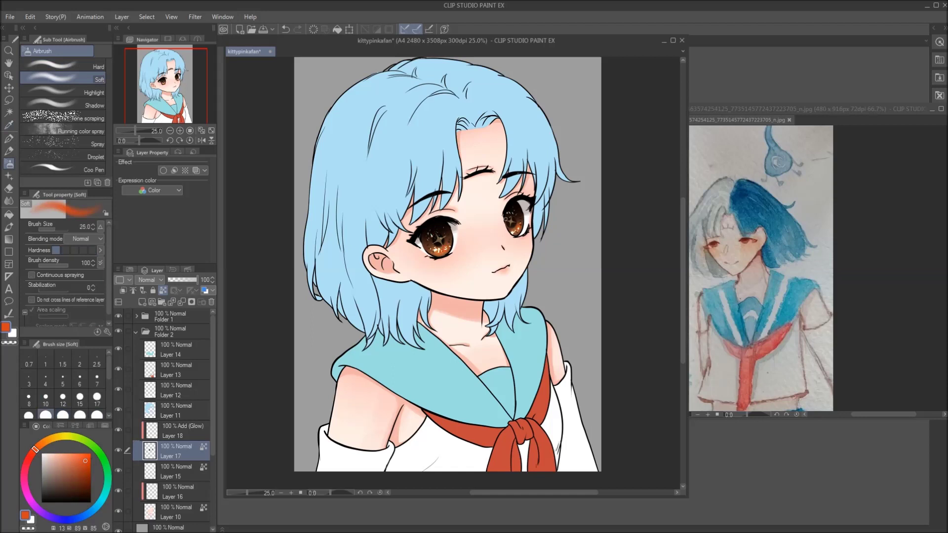
left_click(41, 453)
left_click_drag(431, 226, 434, 230)
left_click(96, 398)
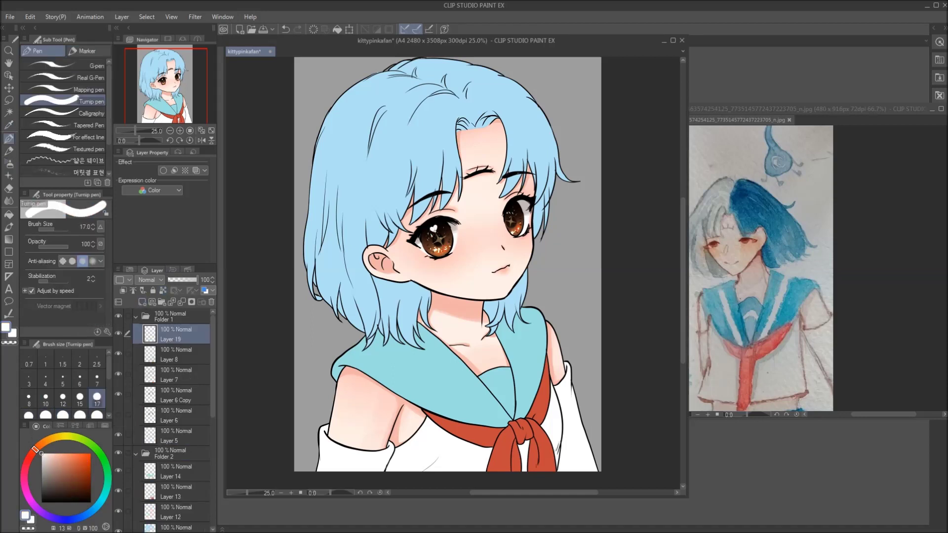
left_click(79, 397)
Refine the eye details with a black Mapping pen and tint the lash and brow lines on Layer 6 Copy reddish brown
left_click(89, 89)
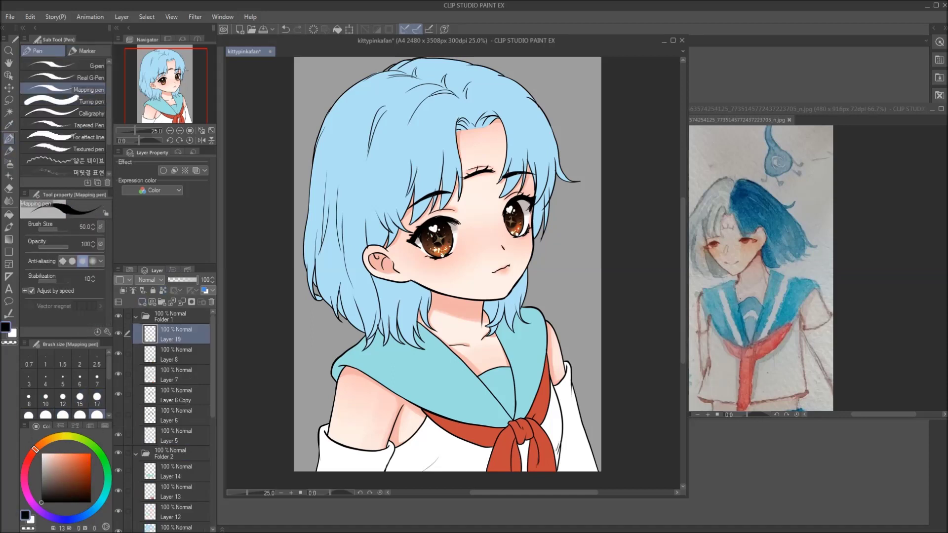
scroll(426, 460, "down", 2)
scroll(426, 460, "up", 4)
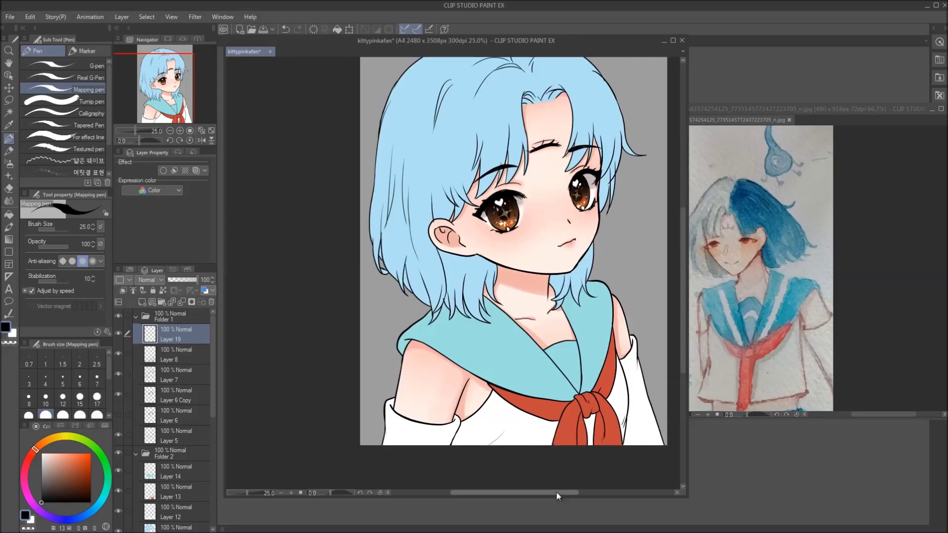
left_click(170, 395)
key("b")
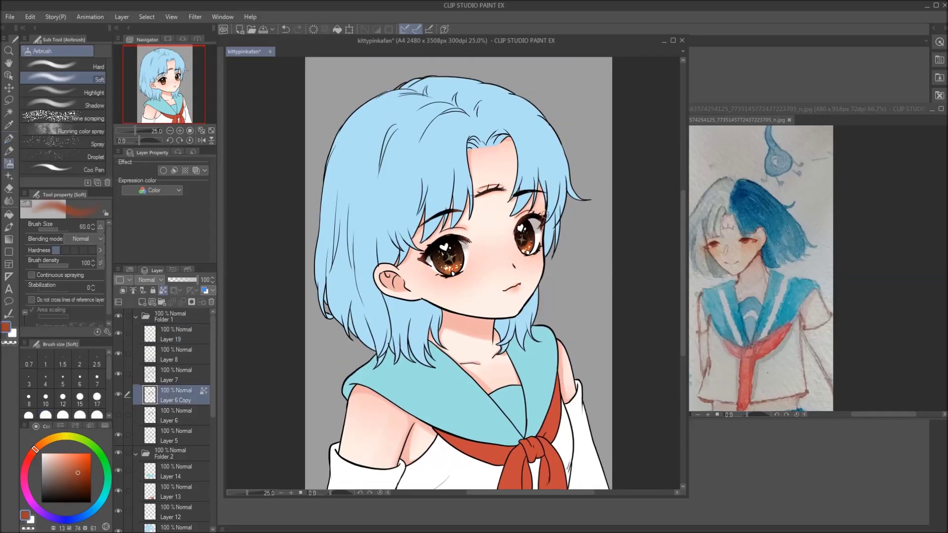
scroll(426, 227, "down", 2)
Add a layer above Layer 6 Copy and touch up the facial line details with a dark Mapping pen
key("p")
key("ctrl+shift+n")
scroll(362, 290, "up", 3)
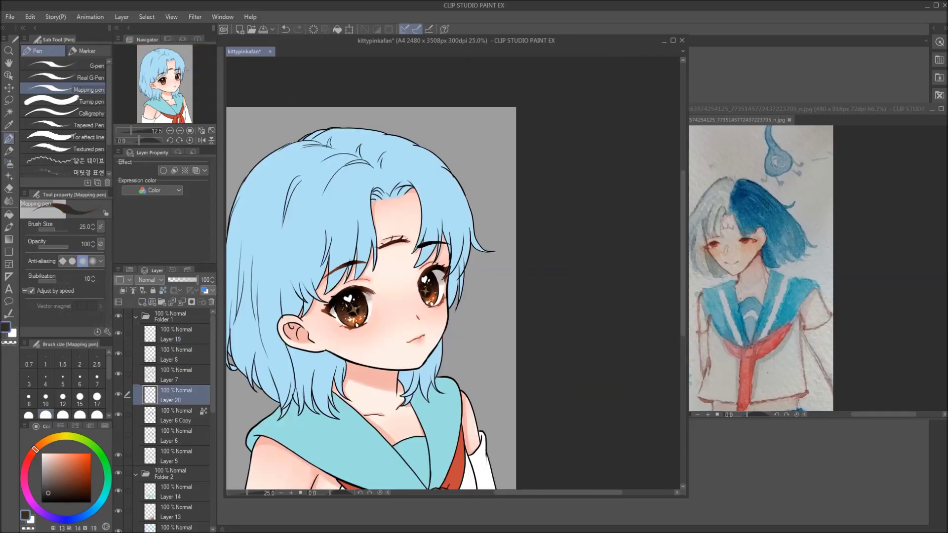
key("bracketleft")
key("ctrl+z")
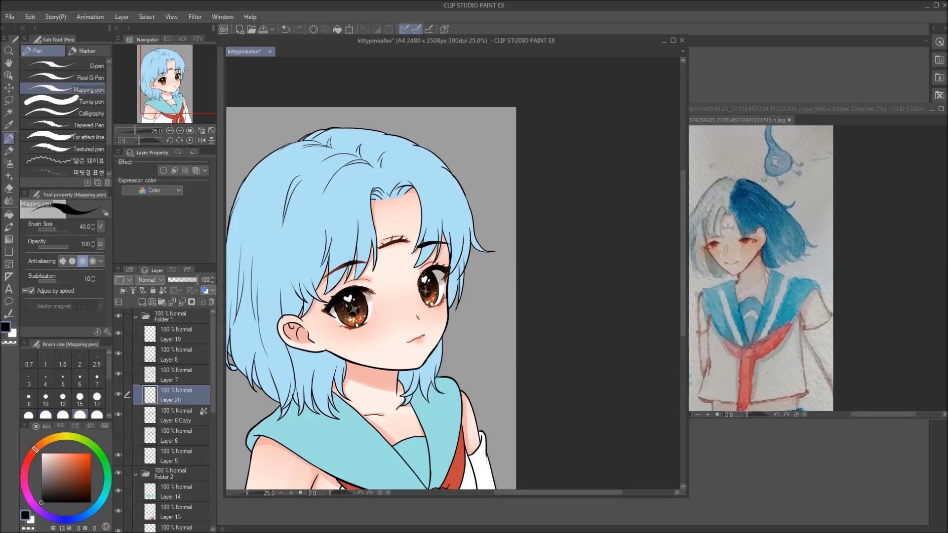
key("ctrl+minus")
key("bracketright")
Shade the sailor collar on Layer 14 in muted blue with the 髪塗り brush, enlarging it from size 60 to 120
left_click(163, 351)
key("b")
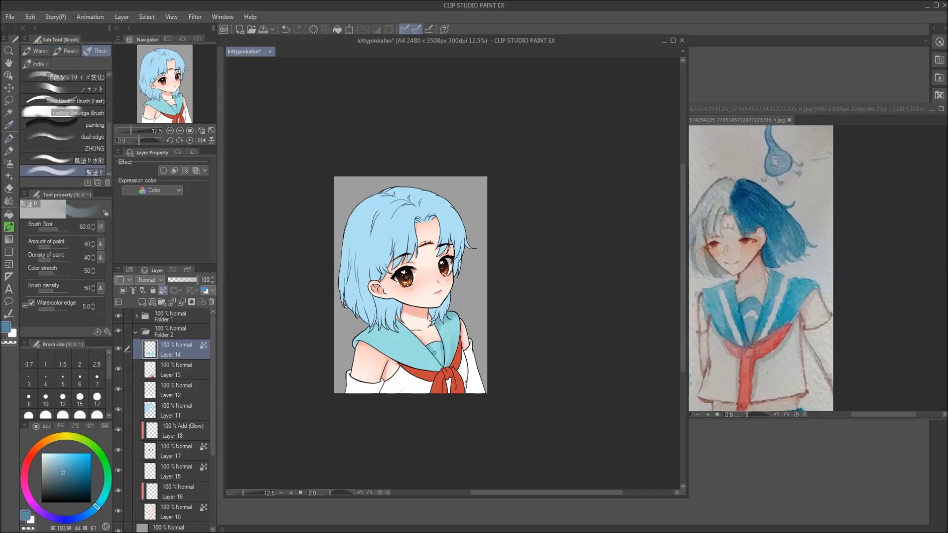
key("bracketright")
key("bracketright")
key("bracketright")
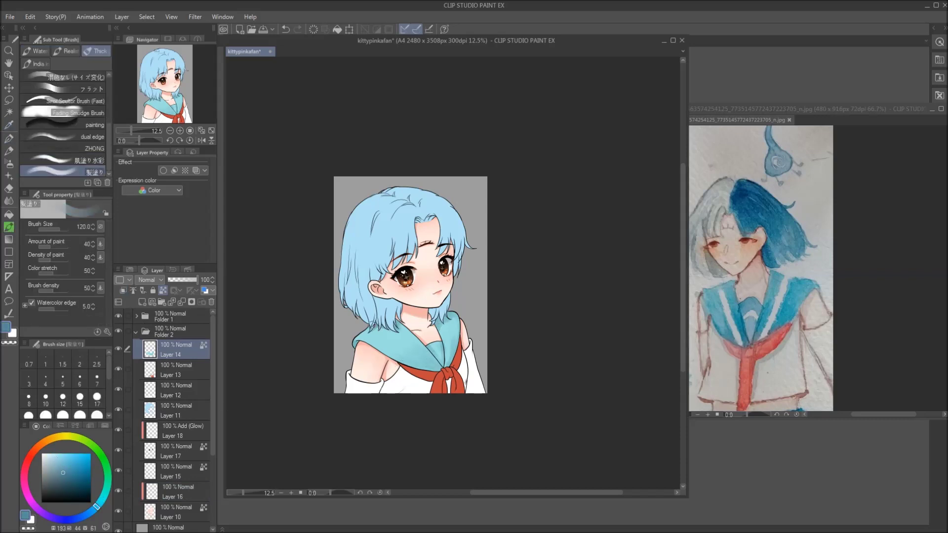
key("bracketright")
key("bracketright")
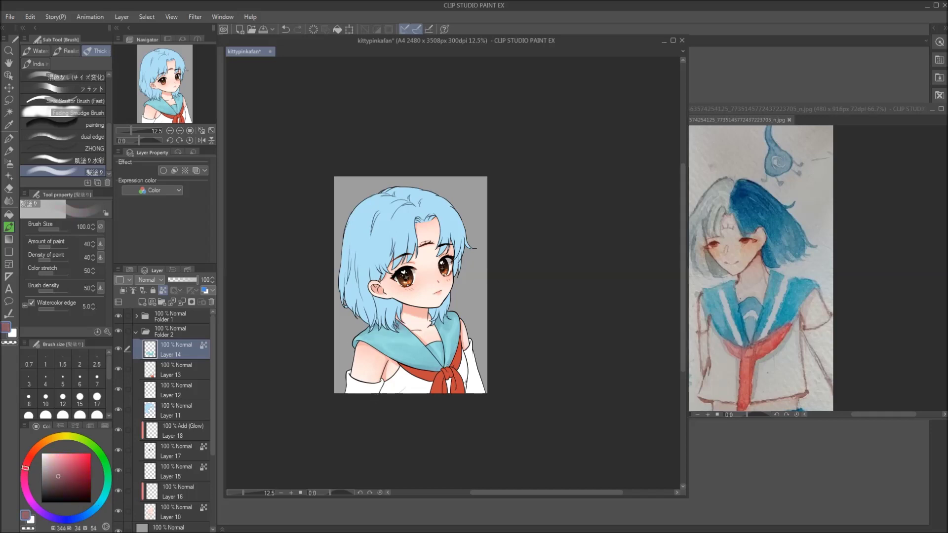
Add a clipped layer above the collar color and paint white stripes along the collar edges at size 30
key("ctrl+shift+n")
left_click(435, 370, "alt")
key("bracketleft")
key("ctrl+z")
left_click(43, 454)
left_click(63, 415)
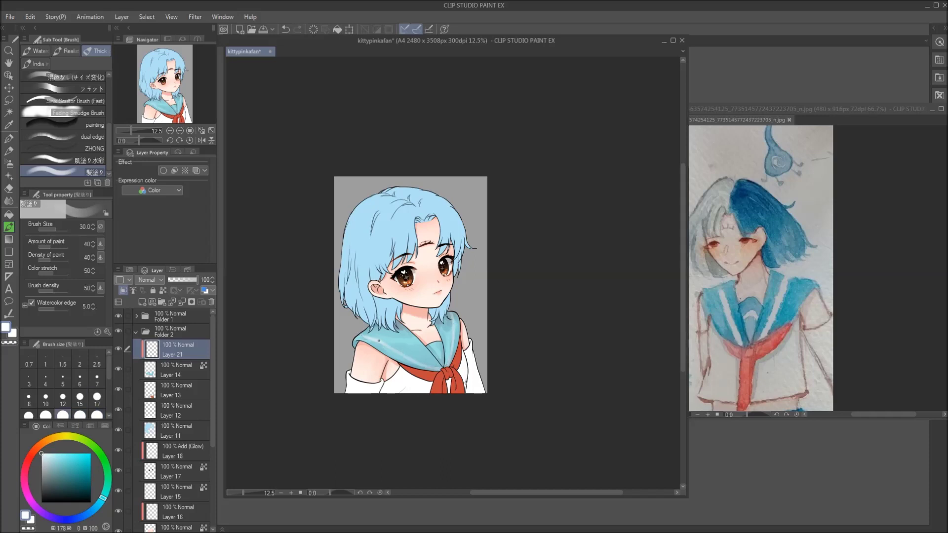
Shade the folds of the white blouse and sleeves on Layer 12 in pinkish gray, with brush sizes from 50 to 100
key("ctrl+minus")
left_click(178, 410)
key("ctrl+plus")
left_click(455, 409, "alt")
key("bracketright")
key("bracketright")
key("bracketright")
key("bracketright")
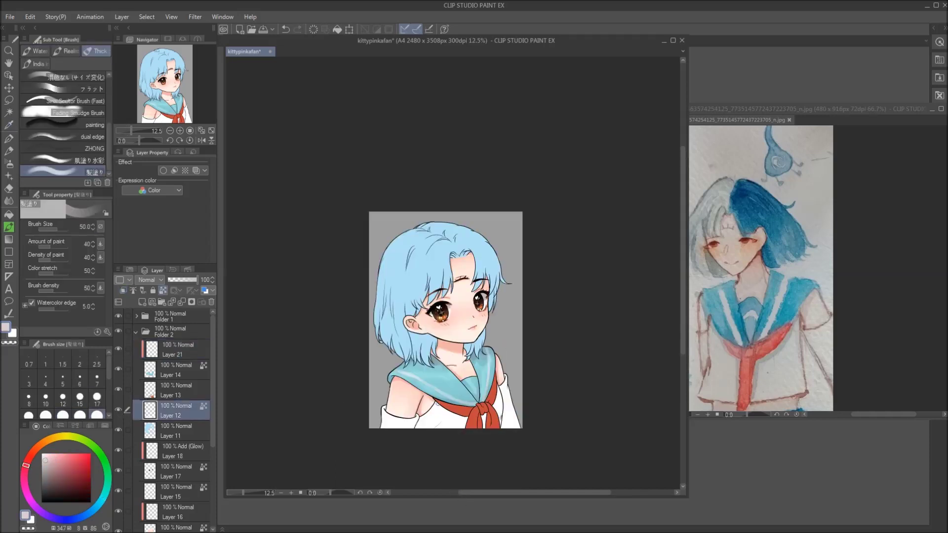
left_click_drag(508, 409, 504, 424)
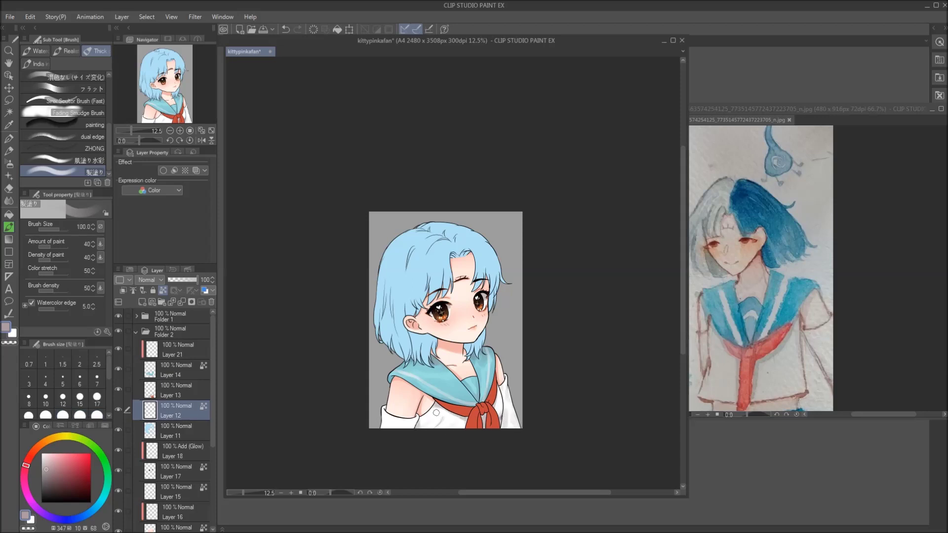
key("ctrl+z")
key("bracketleft")
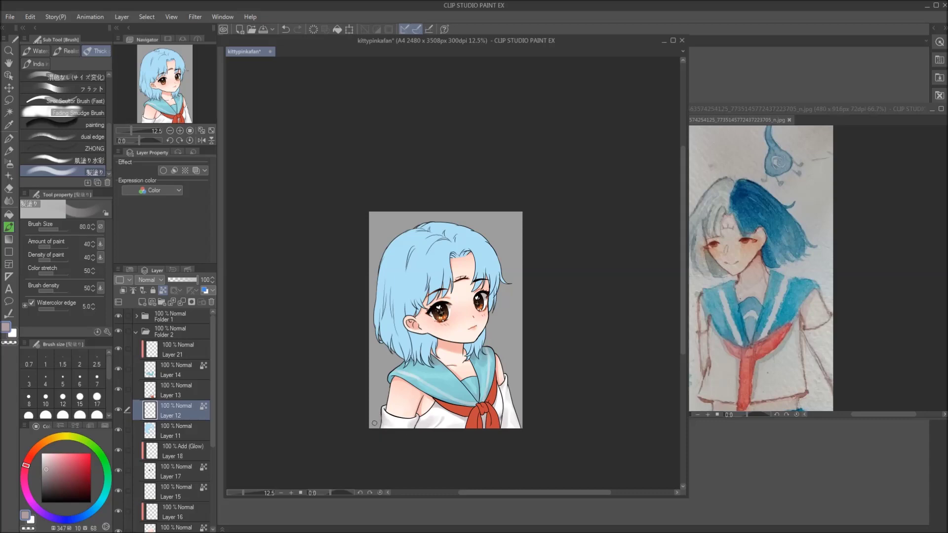
Recolor the face and skin outlines on Layer 5 dark brown with the Hard airbrush, and select Layer 8 with size 50
left_click(136, 316)
left_click(175, 456)
left_click(9, 163)
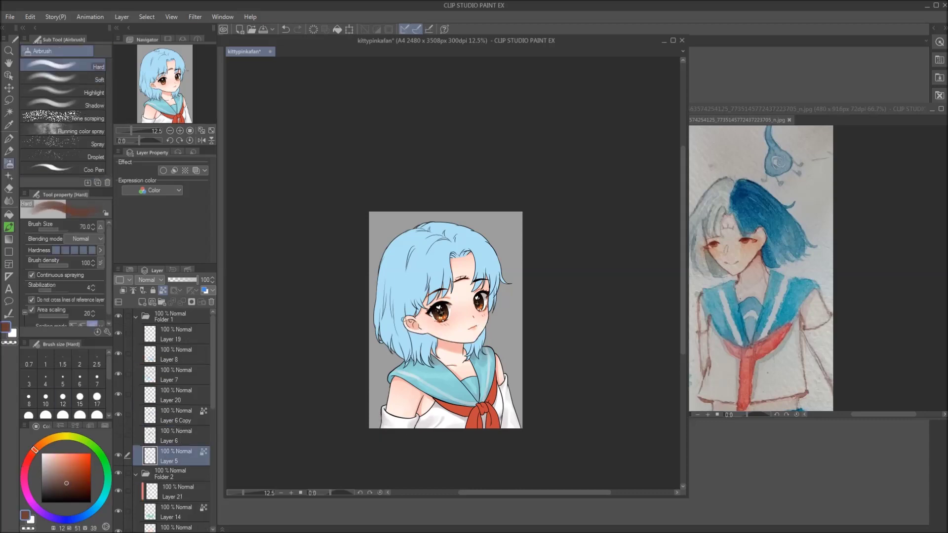
key("ctrl+plus")
key("ctrl+plus")
left_click(163, 355)
key("bracketleft")
key("bracketleft")
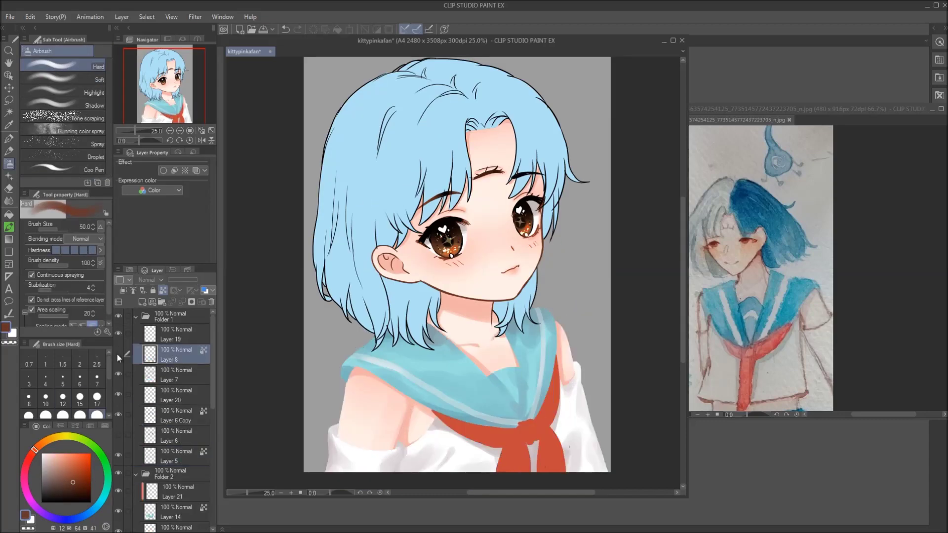
left_click(118, 374)
left_click(118, 455)
left_click(173, 334)
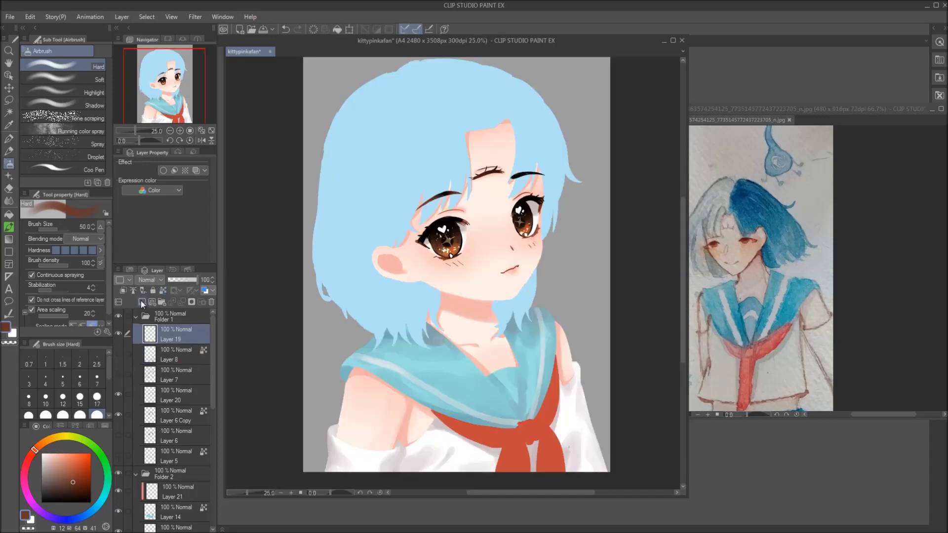
left_click(141, 301)
left_click(28, 399)
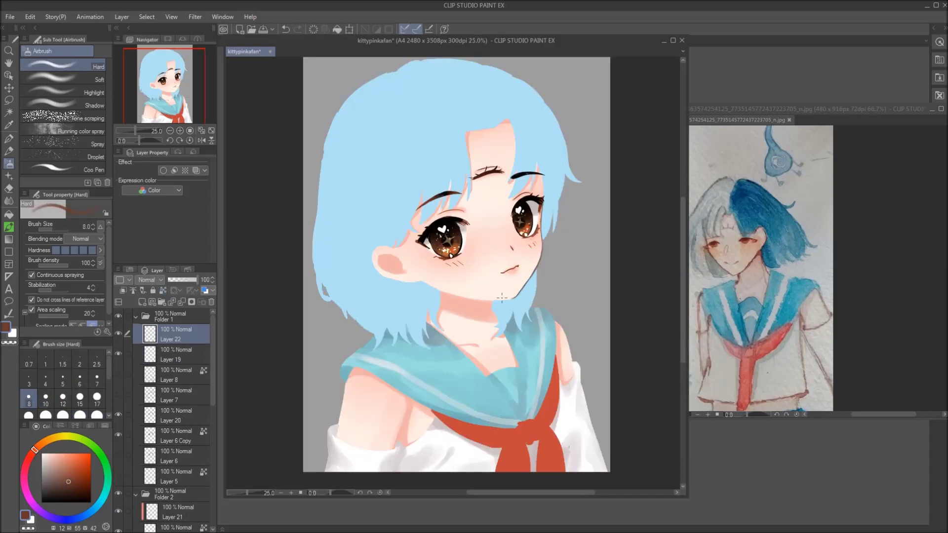
key("ctrl+z")
key("ctrl+z")
key("ctrl+z")
key("ctrl+minus")
left_click(118, 375)
left_click(118, 374)
left_click(118, 455)
key("ctrl+plus")
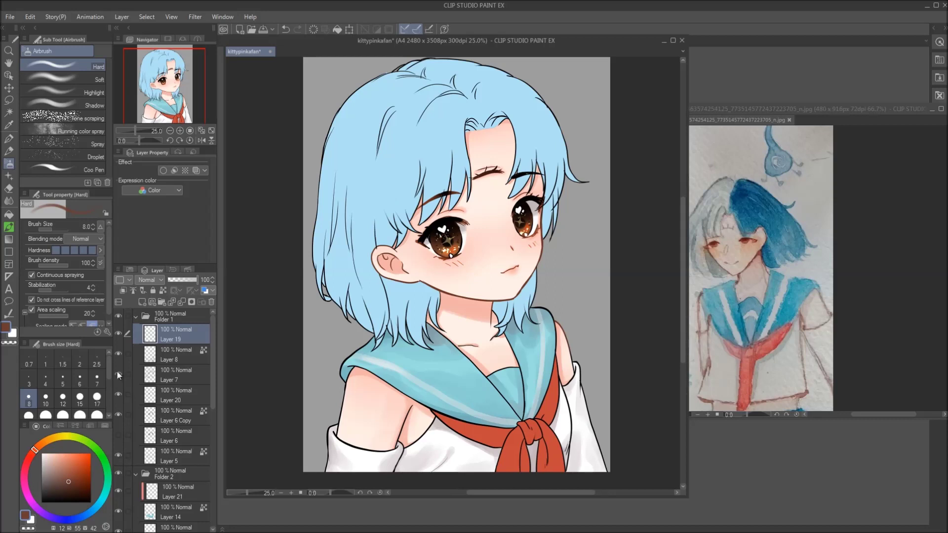
Recolor the uniform outlines on Layer 8, using reddish brown and then gray for the sleeves with the Hard airbrush at size 30
left_click(173, 354)
left_click(97, 399)
left_click(63, 415)
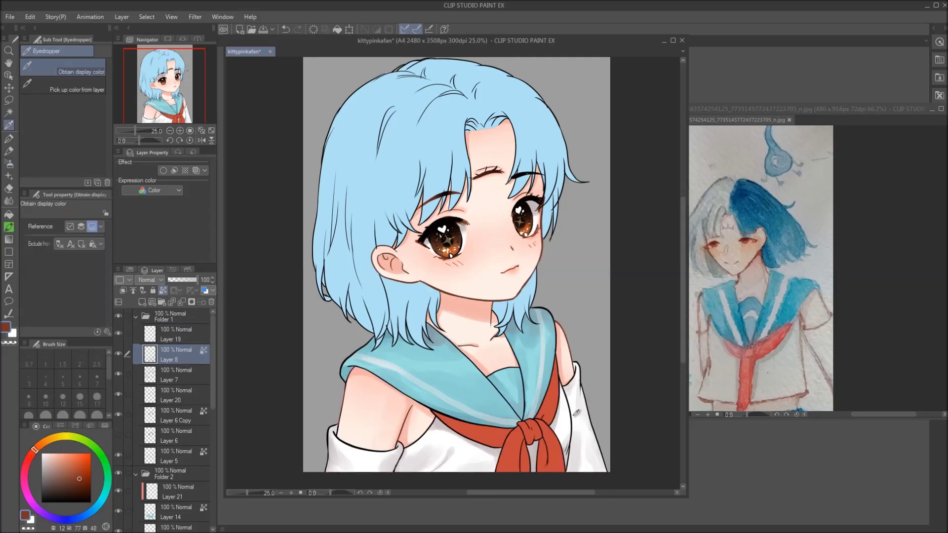
left_click(387, 453, "alt")
left_click_drag(567, 366, 571, 435)
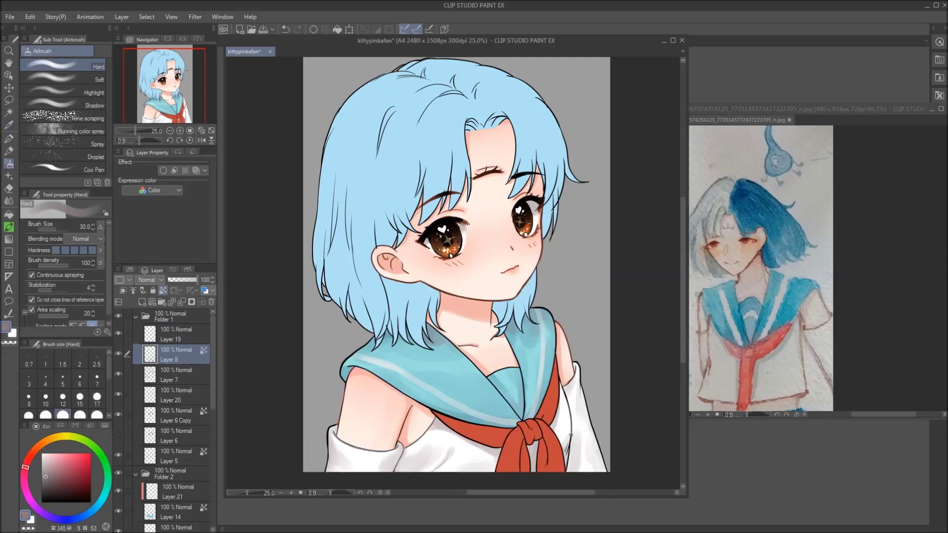
Recolor the collar and remaining uniform outlines on Layer 8 grayish blue and dark reddish gray, with the Hard airbrush at size 40
left_click(363, 371, "alt")
key("bracketright")
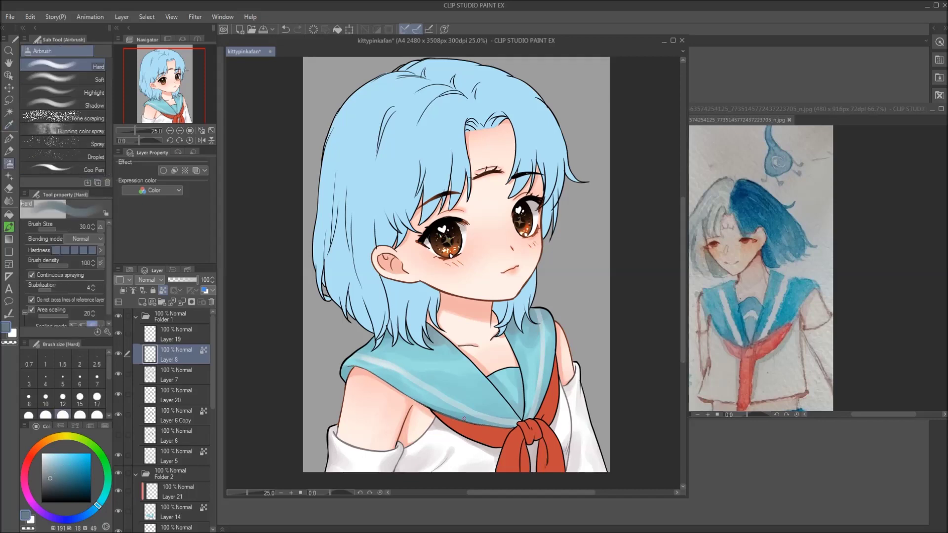
scroll(313, 394, "down", 1)
scroll(346, 380, "up", 1)
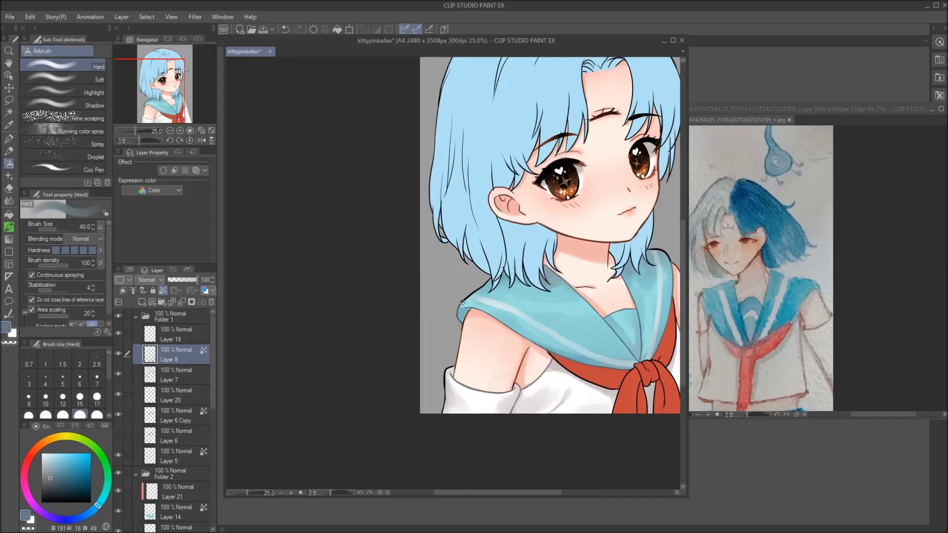
scroll(372, 364, "down", 1)
scroll(372, 364, "up", 1)
left_click(588, 400, "alt")
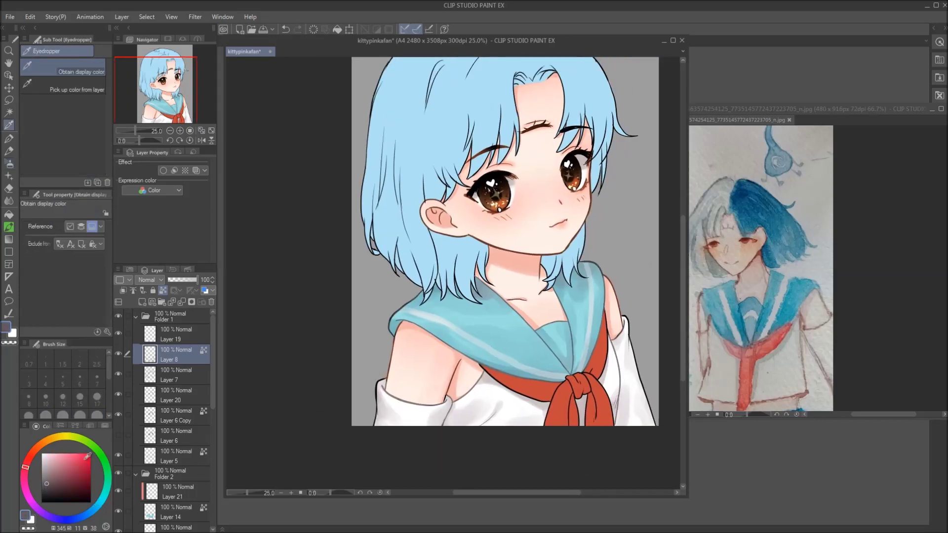
scroll(455, 256, "down", 1)
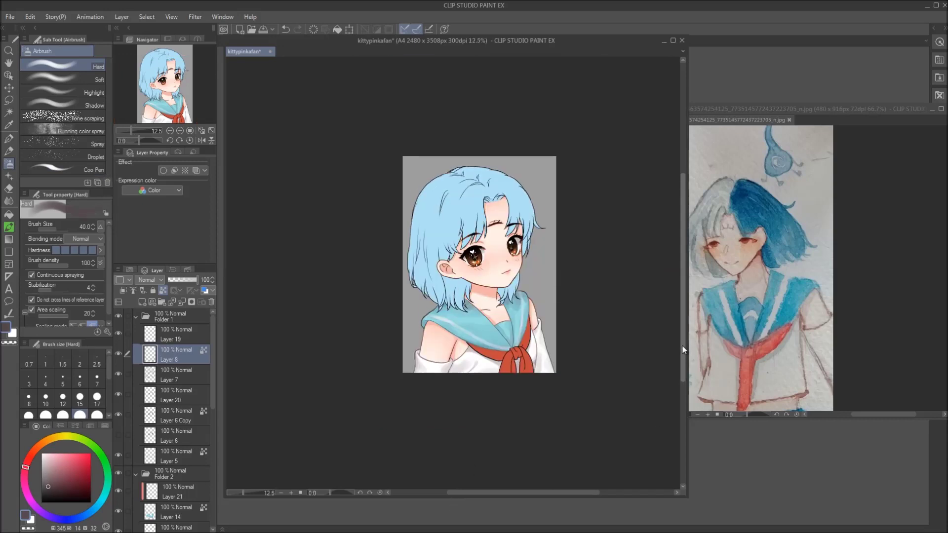
Recolor the blue hair base on Layer 11 very pale bluish white
left_click(136, 316)
left_click(168, 430)
key("x")
key("p")
key("ctrl+z")
scroll(492, 182, "up", 1)
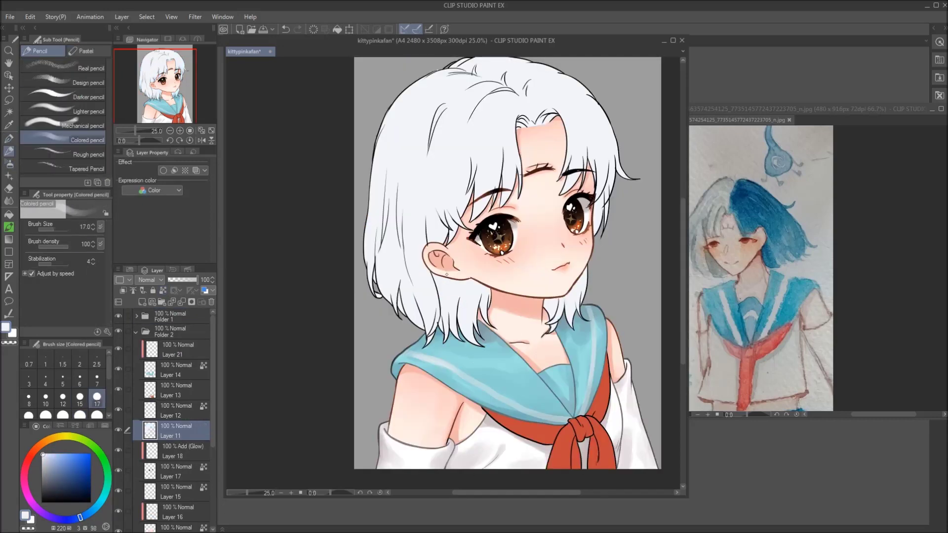
Add a clipped layer above the hair base and paint the right half of the hair light blue with the Turnip pen at size 60
key("p")
scroll(382, 267, "down", 1)
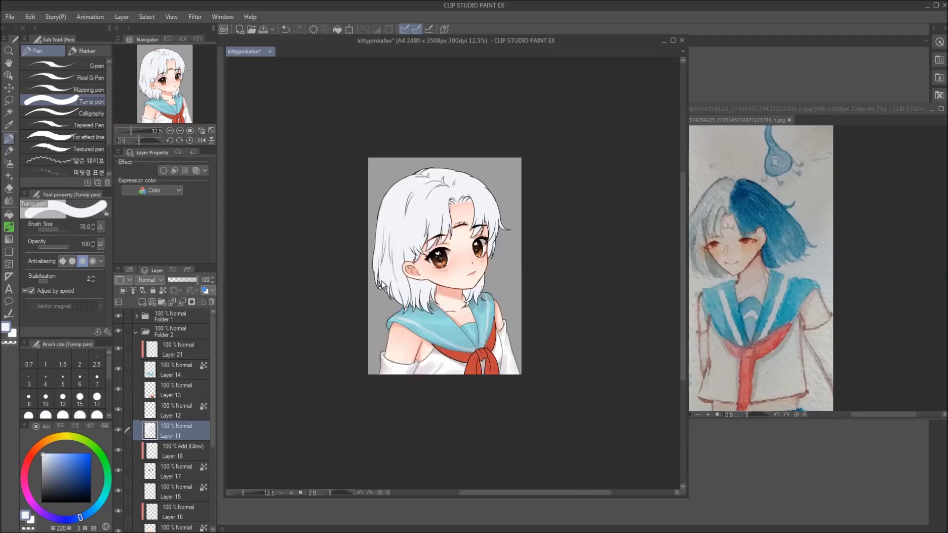
left_click(142, 301)
left_click(123, 290)
left_click(760, 207, "alt")
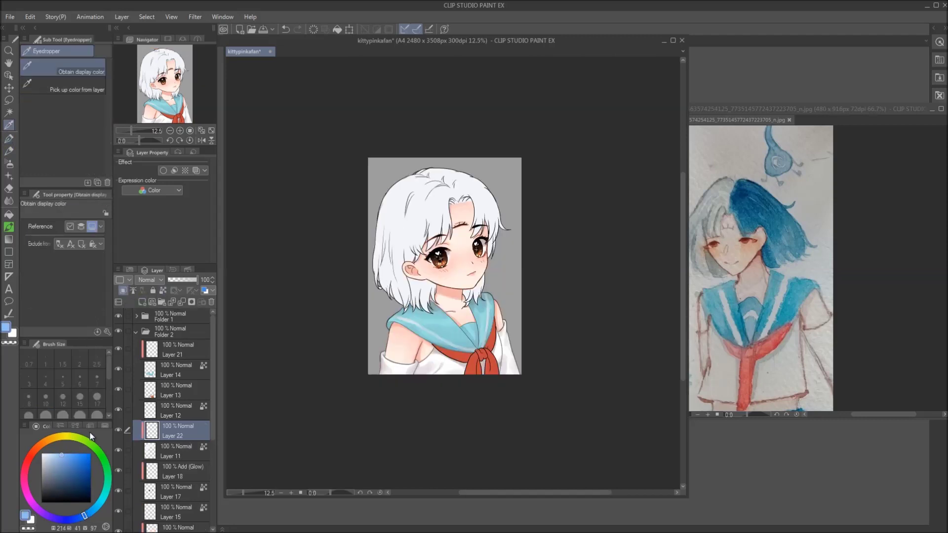
left_click_drag(494, 197, 491, 274)
left_click_drag(474, 173, 406, 169)
scroll(406, 168, "up", 1)
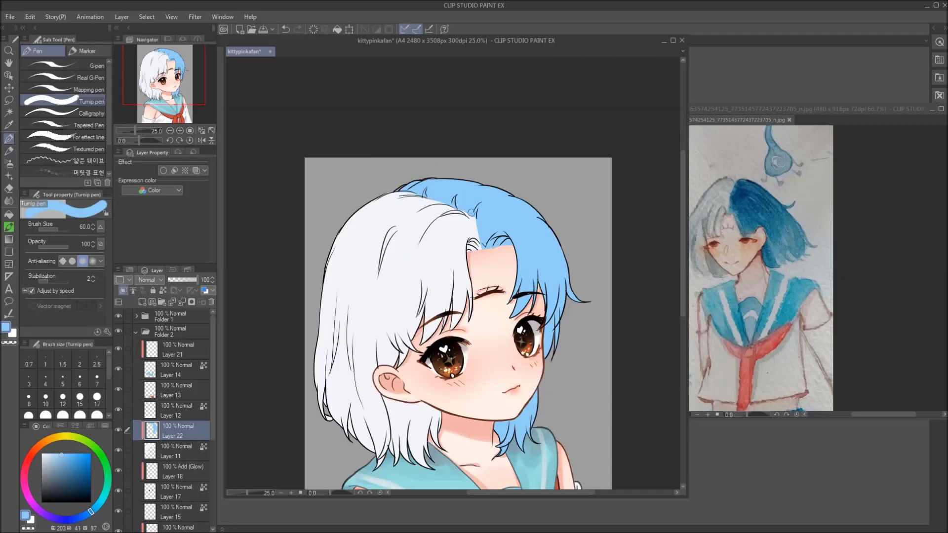
key("e")
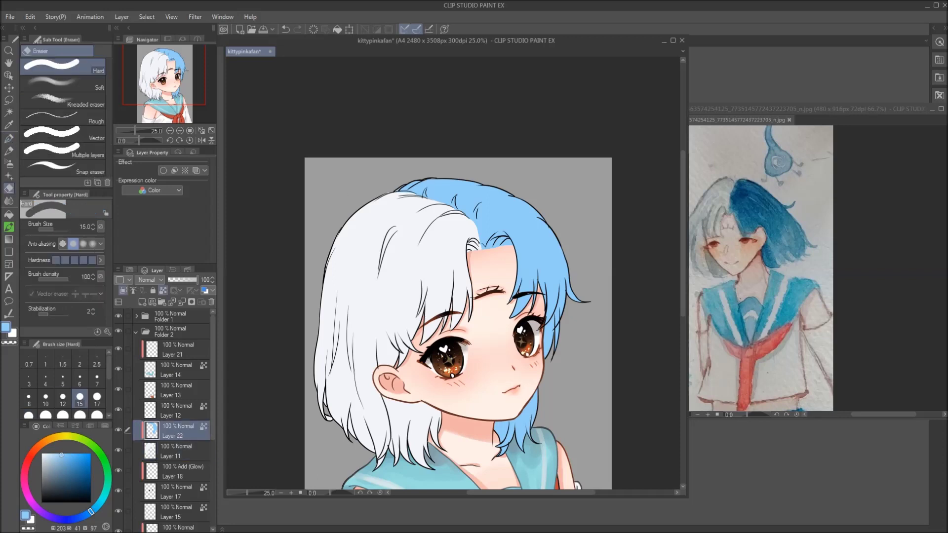
scroll(443, 216, "down", 1)
Add a clipped Multiply layer above the blue hair color and pick pale lavender gray for the hair brush
left_click(142, 302)
left_click(149, 280)
left_click(151, 27)
left_click(444, 216, "alt")
key("b")
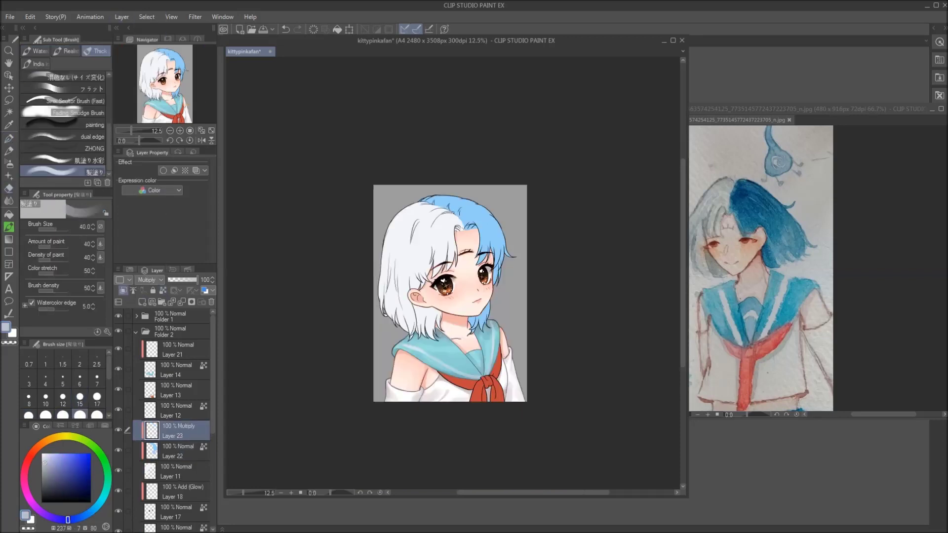
Lay broad soft shadows over the white hair with the hair brush up to size 300, blending with the Fading Smudge Brush at size 500
key("bracketleft")
key("bracketleft")
mouse_move(426, 327)
left_mouse_down()
mouse_move(397, 322)
mouse_move(389, 283)
mouse_move(434, 320)
left_mouse_up()
key("bracketright")
key("bracketright")
key("bracketright")
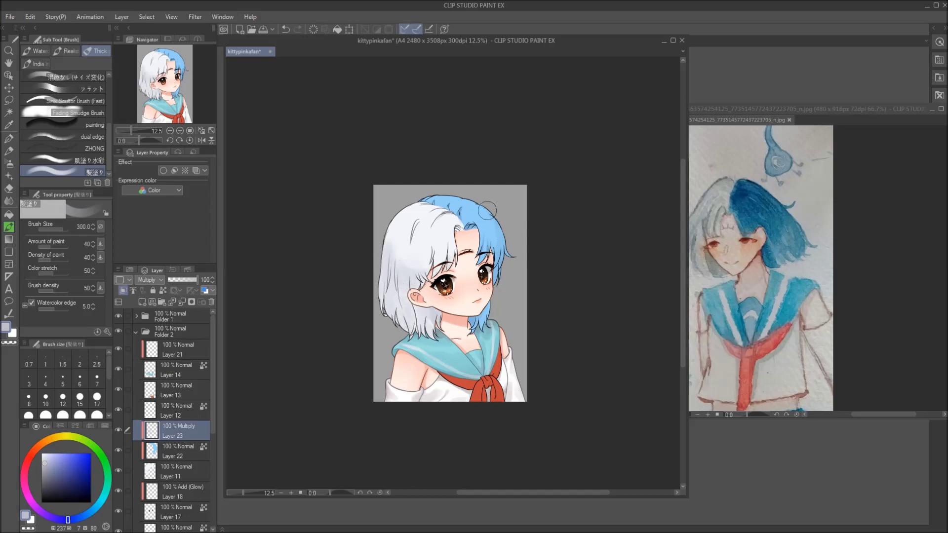
key("j")
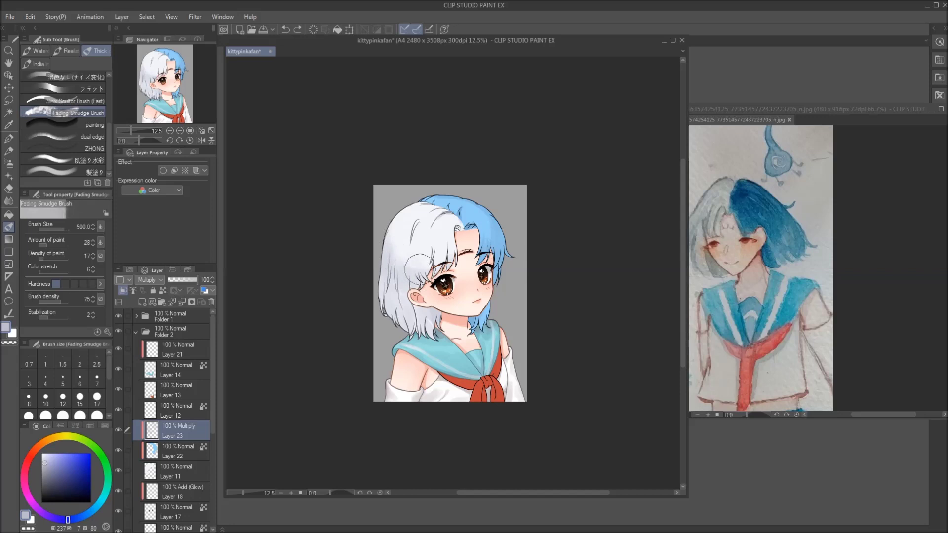
Paint strand shadows on the crown and lengths of the white hair with the hair brush at sizes 25 to 40
left_click(84, 172)
key("bracketleft")
key("bracketleft")
key("bracketleft")
key("bracketleft")
key("bracketright")
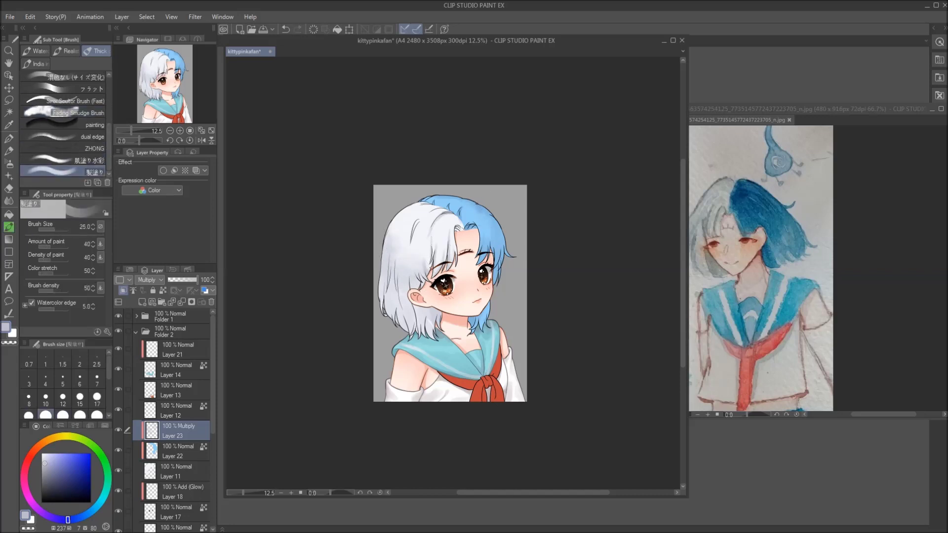
key("bracketright")
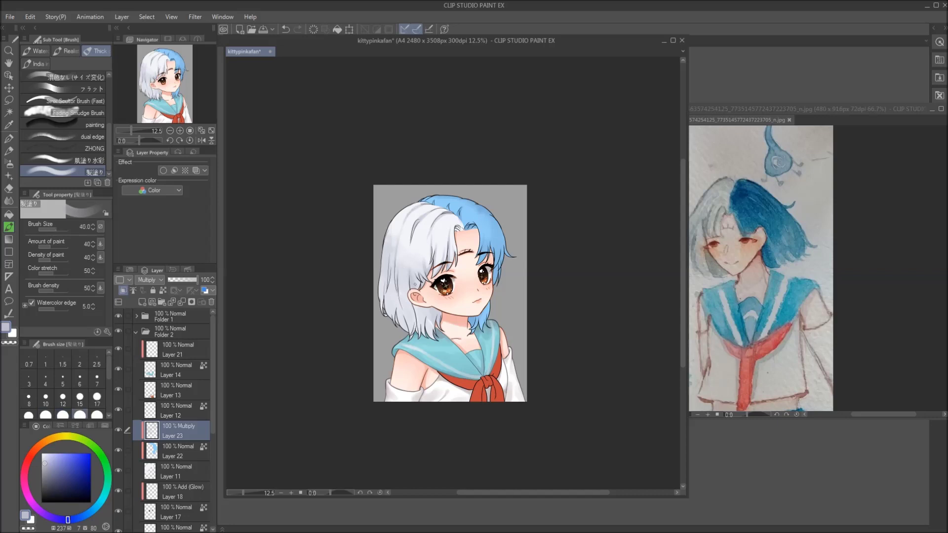
key("bracketleft")
key("bracketleft")
key("bracketleft")
key("bracketleft")
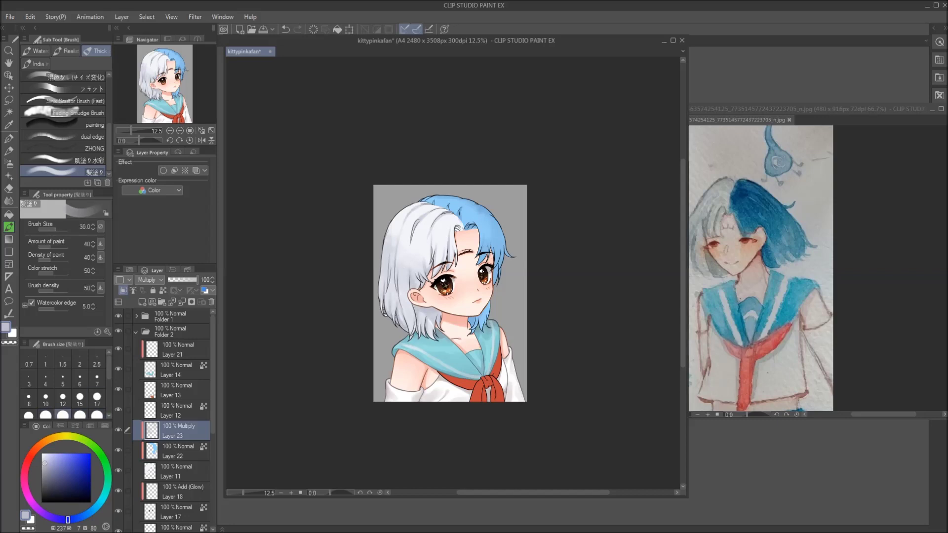
Refine the white strands and shade the blue half of the hair in a darker lavender gray at about size 25
key("bracketleft")
key("bracketright")
key("bracketleft")
key("bracketleft")
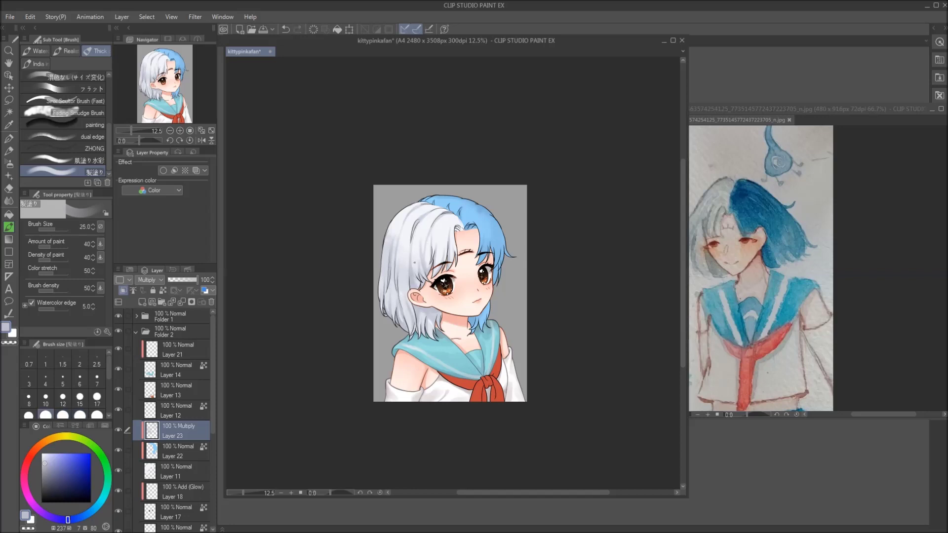
key("bracketright")
key("bracketleft")
key("bracketleft")
key("bracketleft")
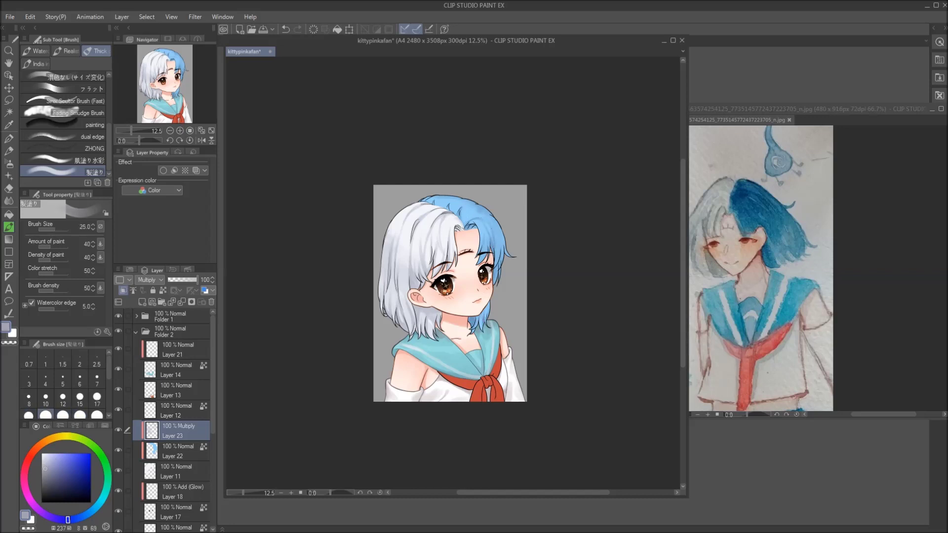
Finish the hair shading and recolor the hair outlines on Layer 7 dark bluish gray with the Hard airbrush at sizes 150 and 40
key("bracketright")
key("bracketright")
key("bracketright")
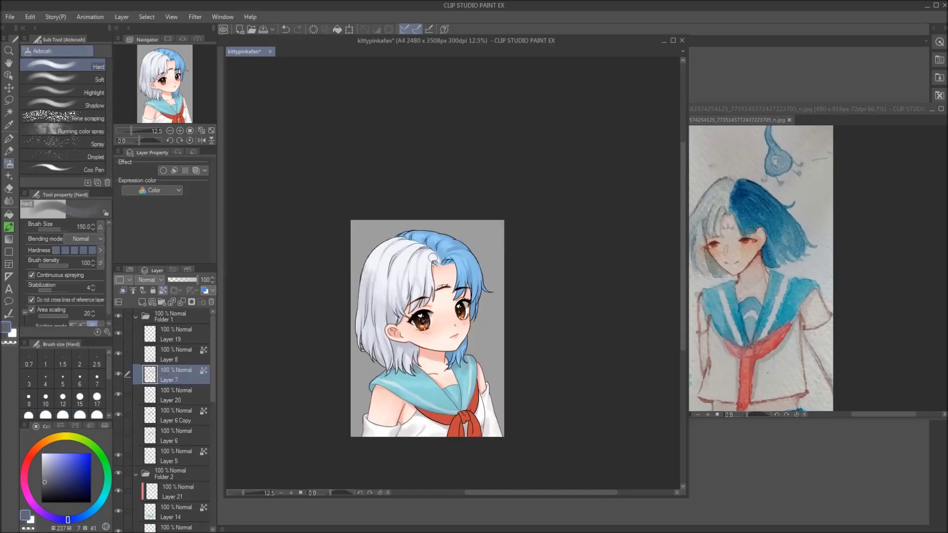
left_click_drag(395, 317, 428, 253)
key("bracketleft")
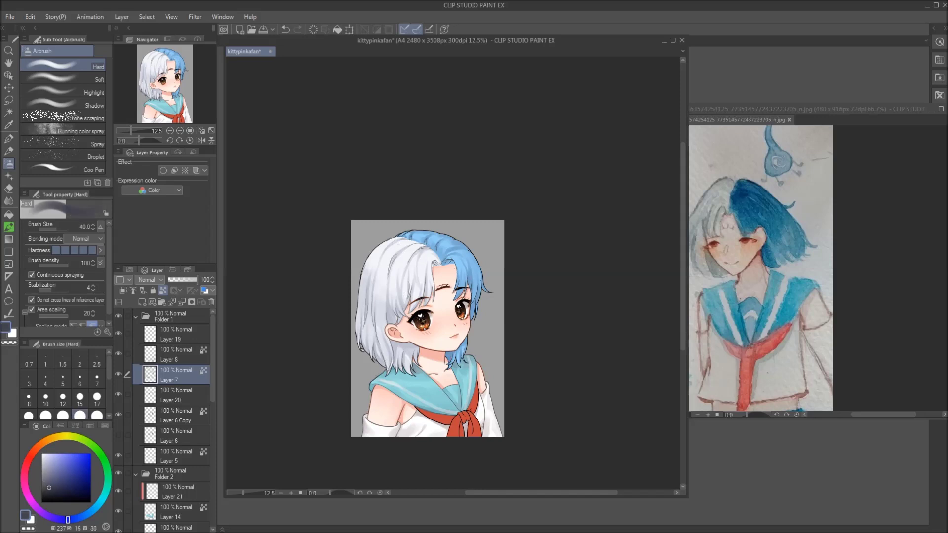
Shade the red scarf on Layer 13 in dark red with the hair brush at size 40
scroll(172, 395, "down", 5)
left_click(177, 405)
key("i")
left_click(73, 475)
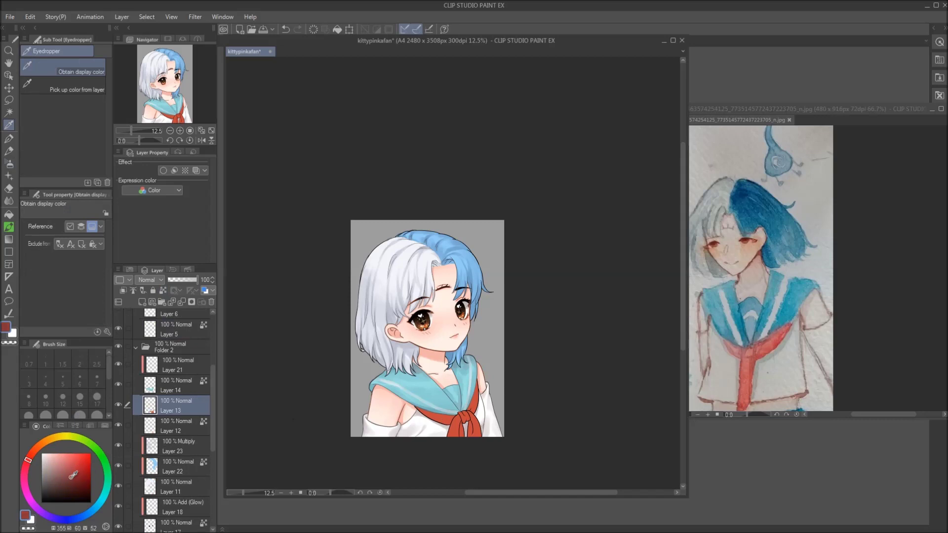
key("b")
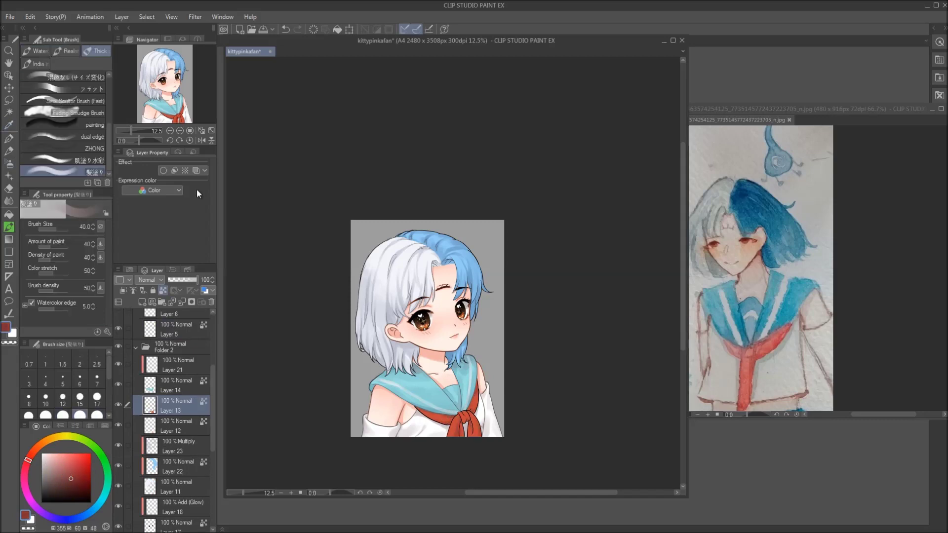
Add a layer above the gray background and fill it with pale pink
scroll(173, 395, "down", 3)
left_click(142, 302)
key("g")
left_click(402, 368)
Decorate the pink background with a small dot pattern and dotted hearts on separate new layers
left_click(9, 175)
left_click(65, 160)
mouse_move(553, 227)
left_mouse_down()
mouse_move(261, 224)
mouse_move(494, 321)
mouse_move(395, 370)
left_mouse_up()
key("ctrl+shift+n")
left_click(399, 371)
Erase the parts of the eyebrows that overlap the hair on Layer 6 Copy 2 with the Hard eraser at size 17
left_click(137, 331)
left_click(173, 391)
key("p")
key("ctrl+plus")
scroll(123, 375, "up", 8)
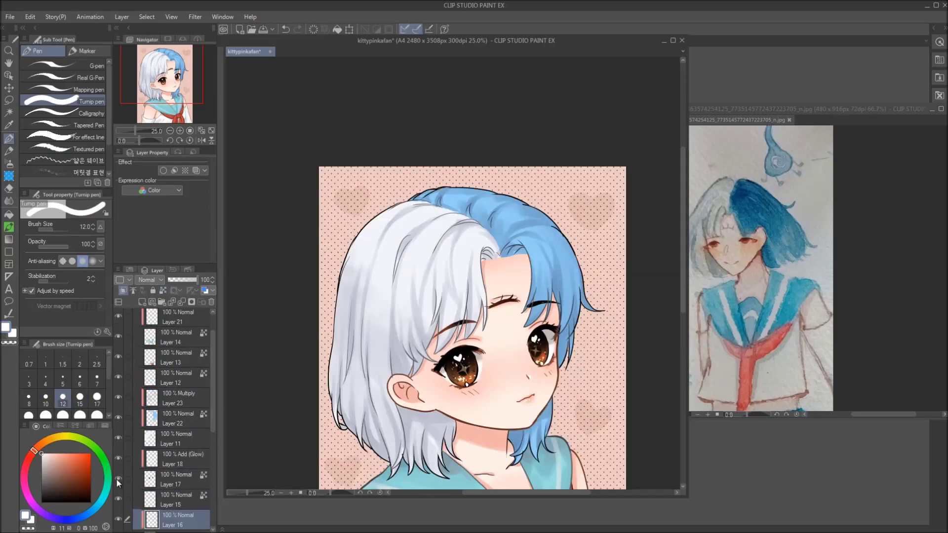
left_click(152, 393)
key("e")
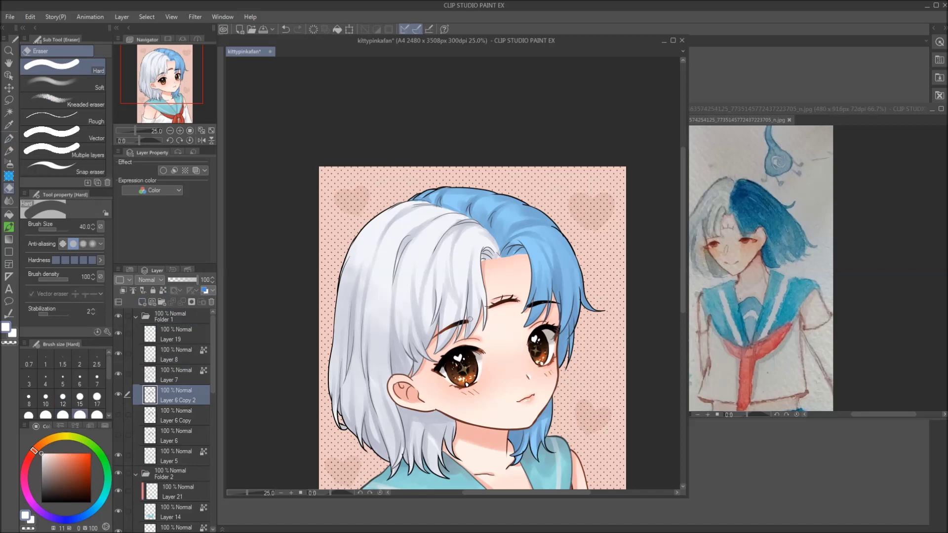
left_click(97, 398)
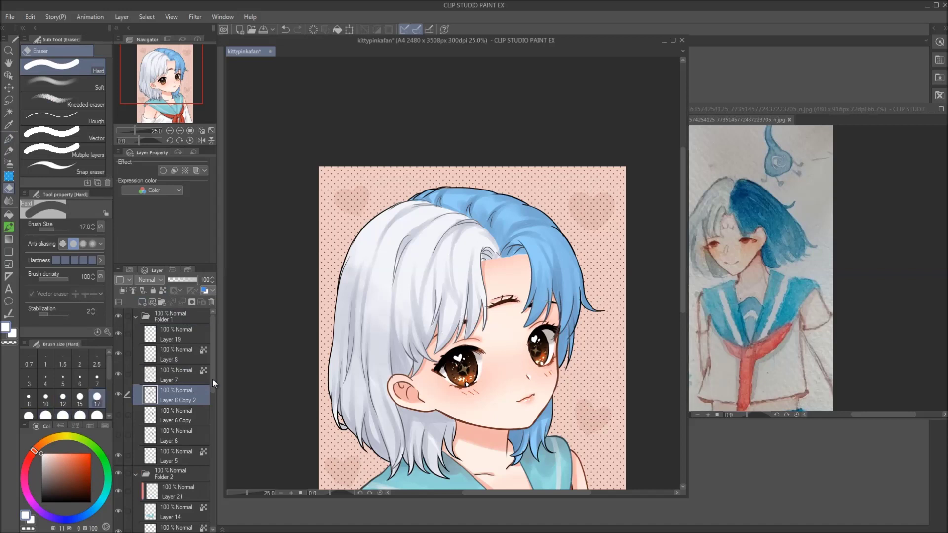
Touch up the pale hair base on Layer 11 with the Turnip pen at size 15
scroll(193, 381, "down", 5)
left_click(163, 401)
scroll(181, 429, "up", 2)
key("p")
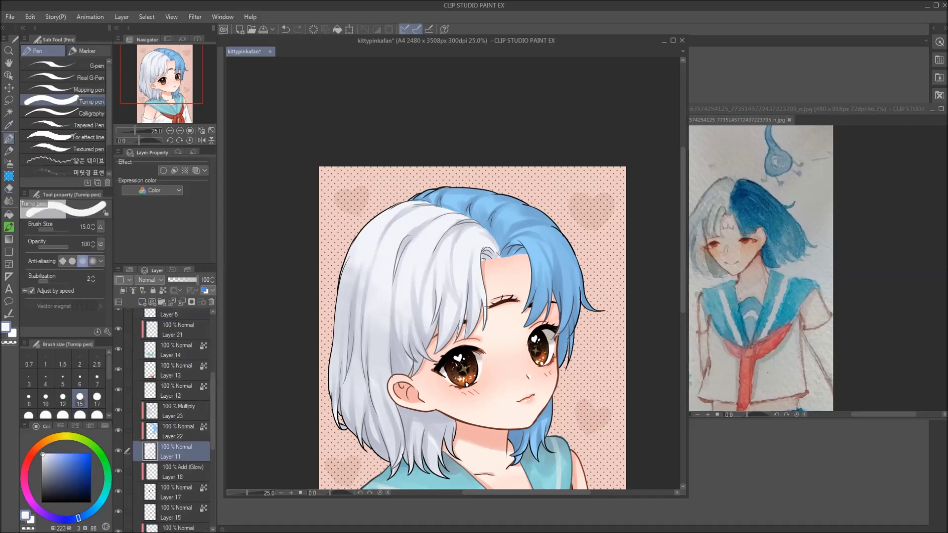
Clean up stray marks in the line art with the Hard eraser at sizes 12, 10 and 40
scroll(148, 376, "up", 3)
left_click(173, 375)
key("e")
left_click(63, 398)
left_click(45, 398)
left_click(79, 415)
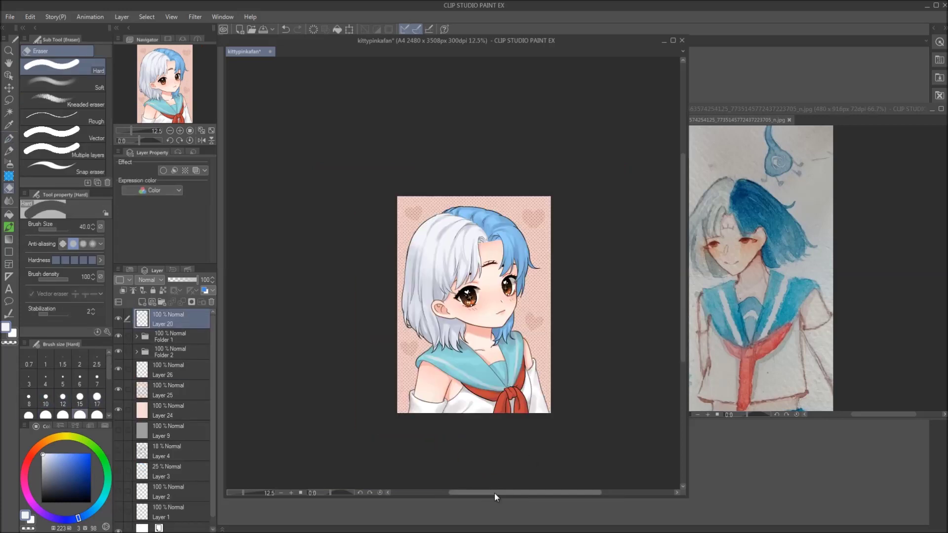
Add a layer above the heart background layer, Layer 26, and fill it with gray
left_click_drag(460, 470, 419, 470)
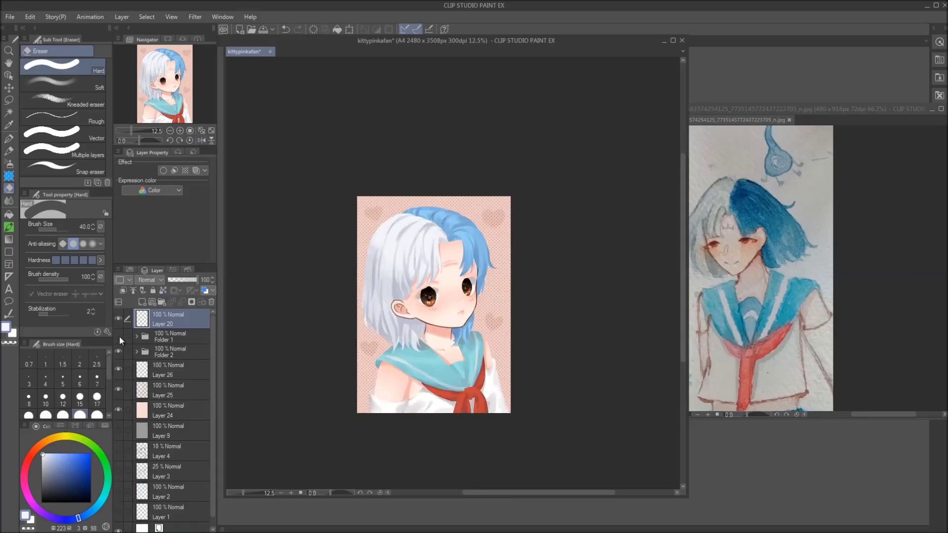
left_click(167, 370)
key("ctrl+shift+n")
key("g")
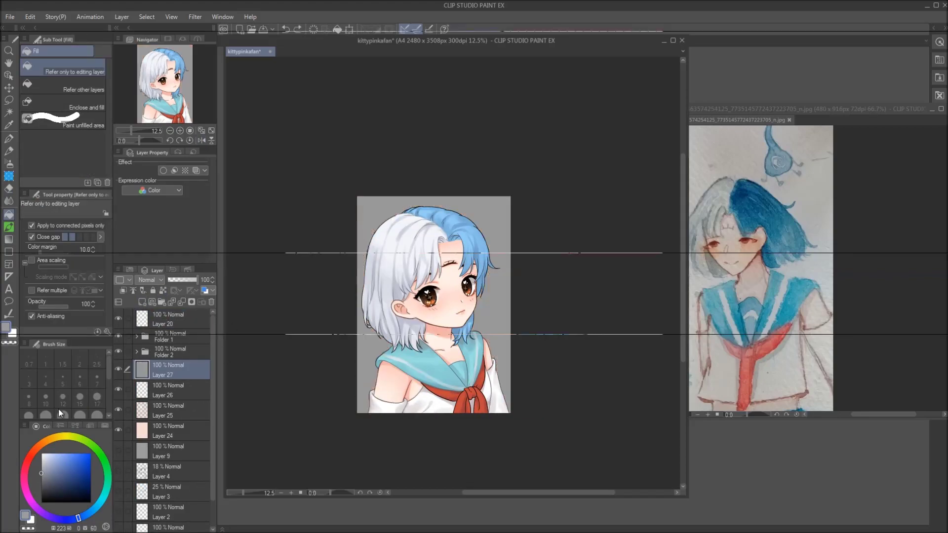